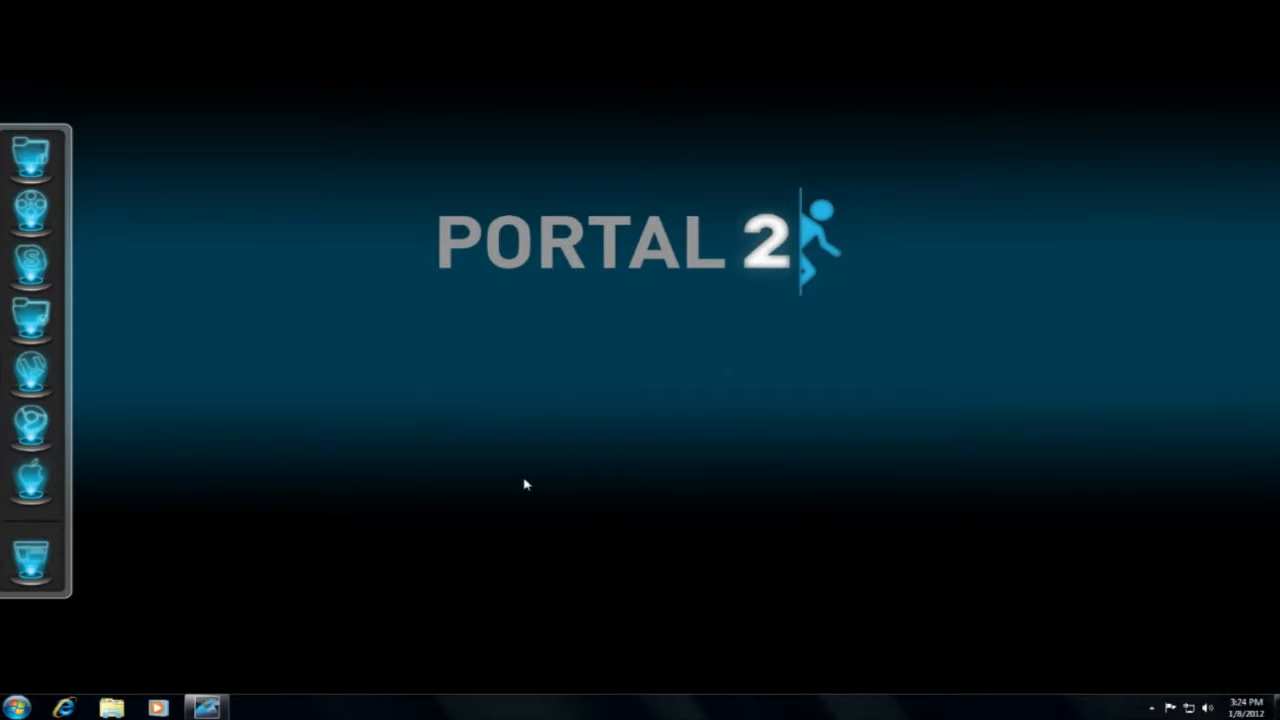
# Open VirtualDub and switch it to AVI capture mode.
pyautogui.moveTo(1279, 1); pyautogui.dragTo(540, 328)
pyautogui.click(52, 318)
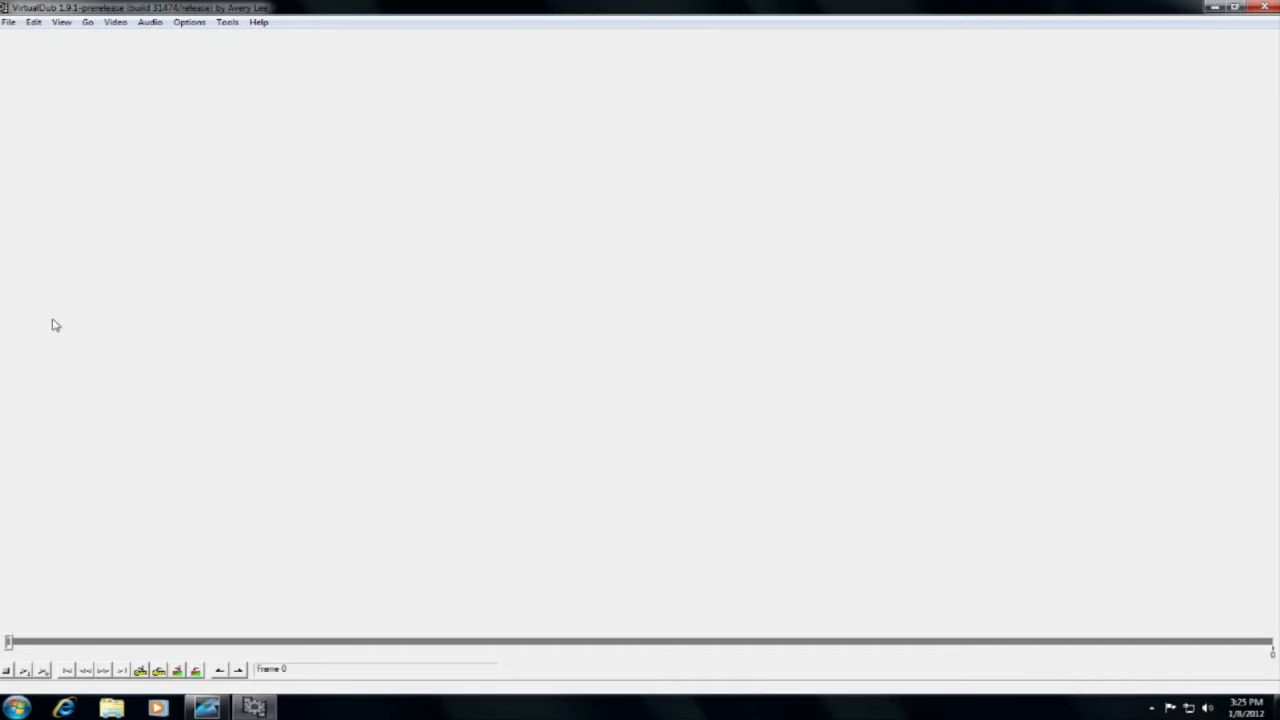
pyautogui.click(9, 22)
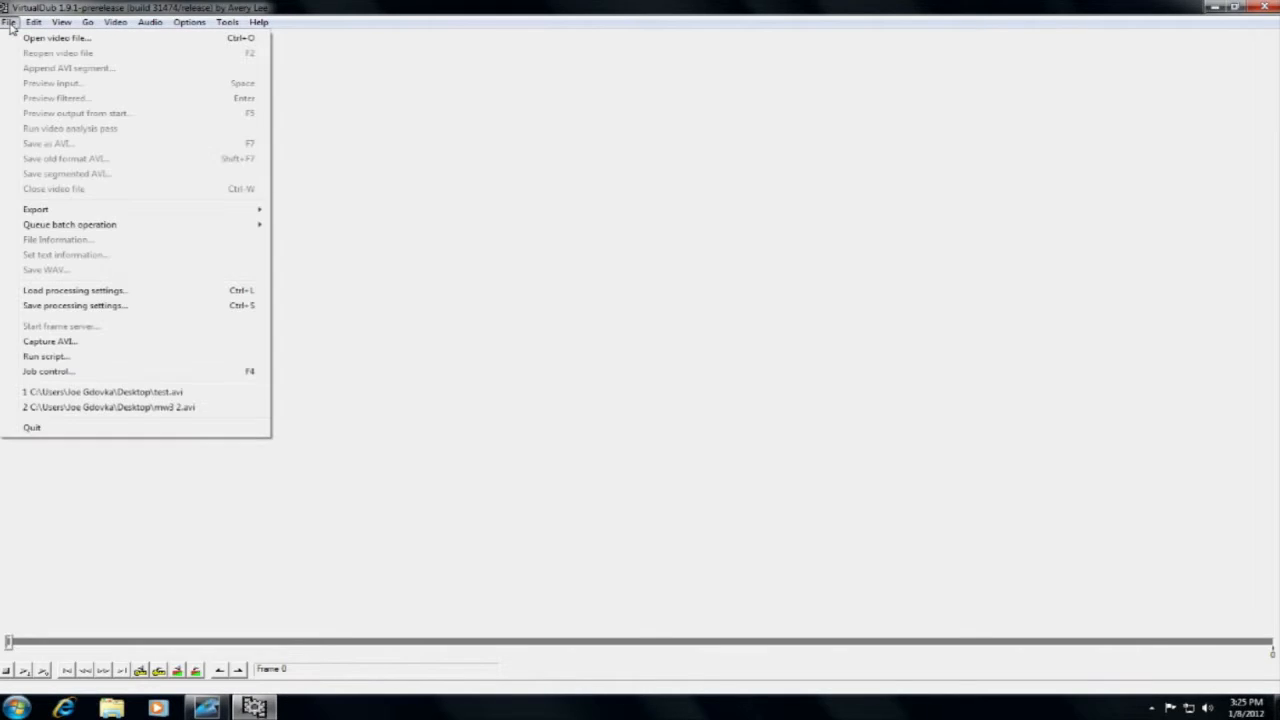
pyautogui.click(50, 341)
# Set the capture file to test on the Desktop.
pyautogui.click(10, 23)
pyautogui.click(30, 40)
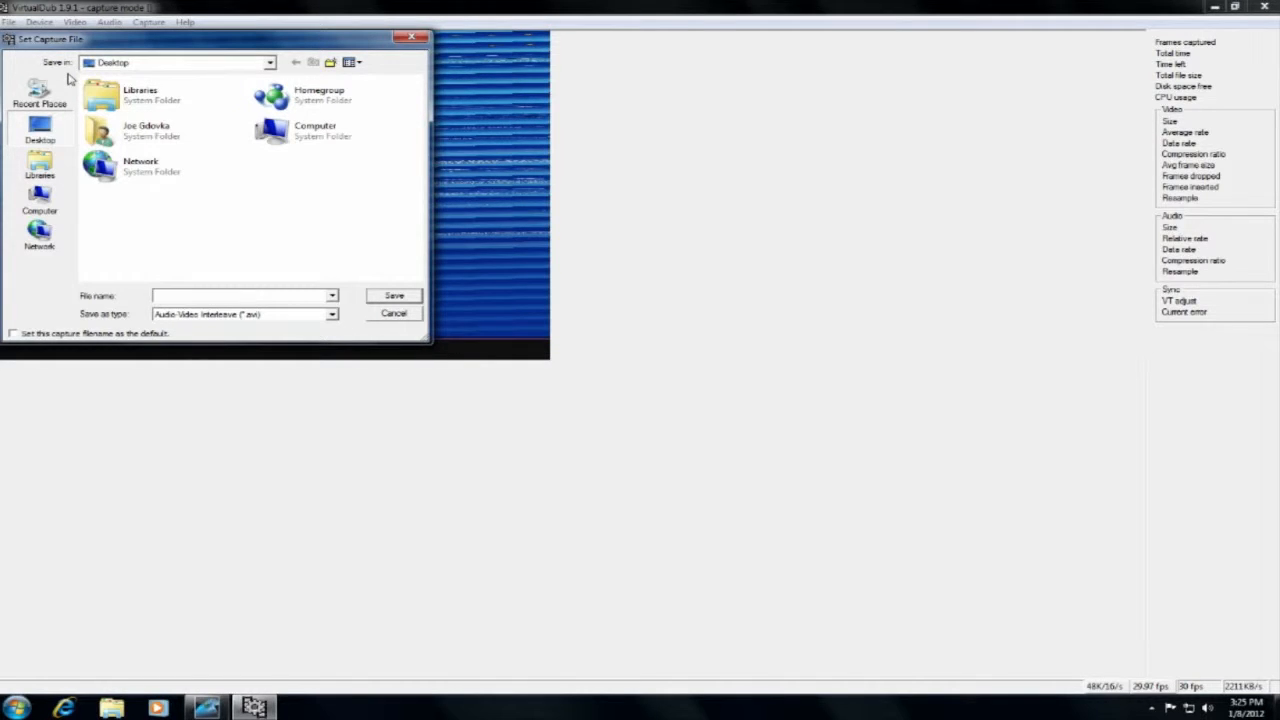
pyautogui.write('test')
pyautogui.click(392, 296)
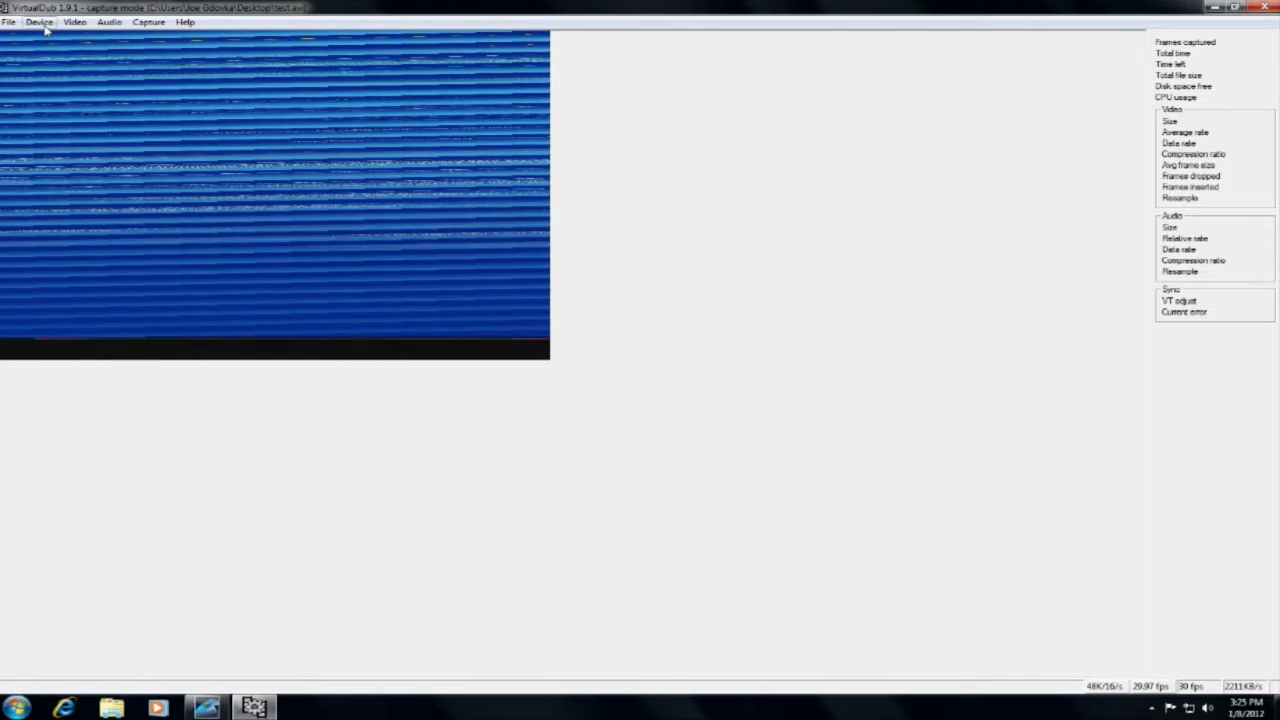
# Check the capture device and accept the DivX 6.9.2 codec for capture compression with the 1080HD profile, 1-pass rate control and 10000 kbps.
pyautogui.click(44, 28)
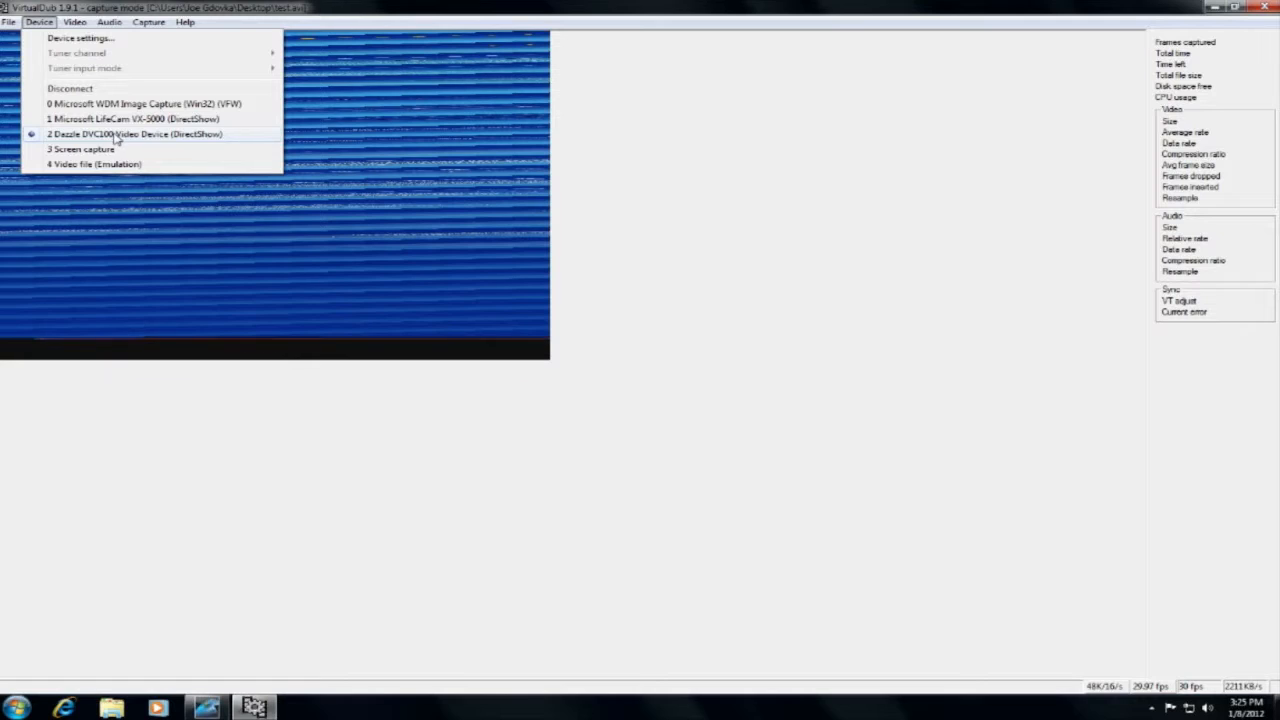
pyautogui.moveTo(110, 22)
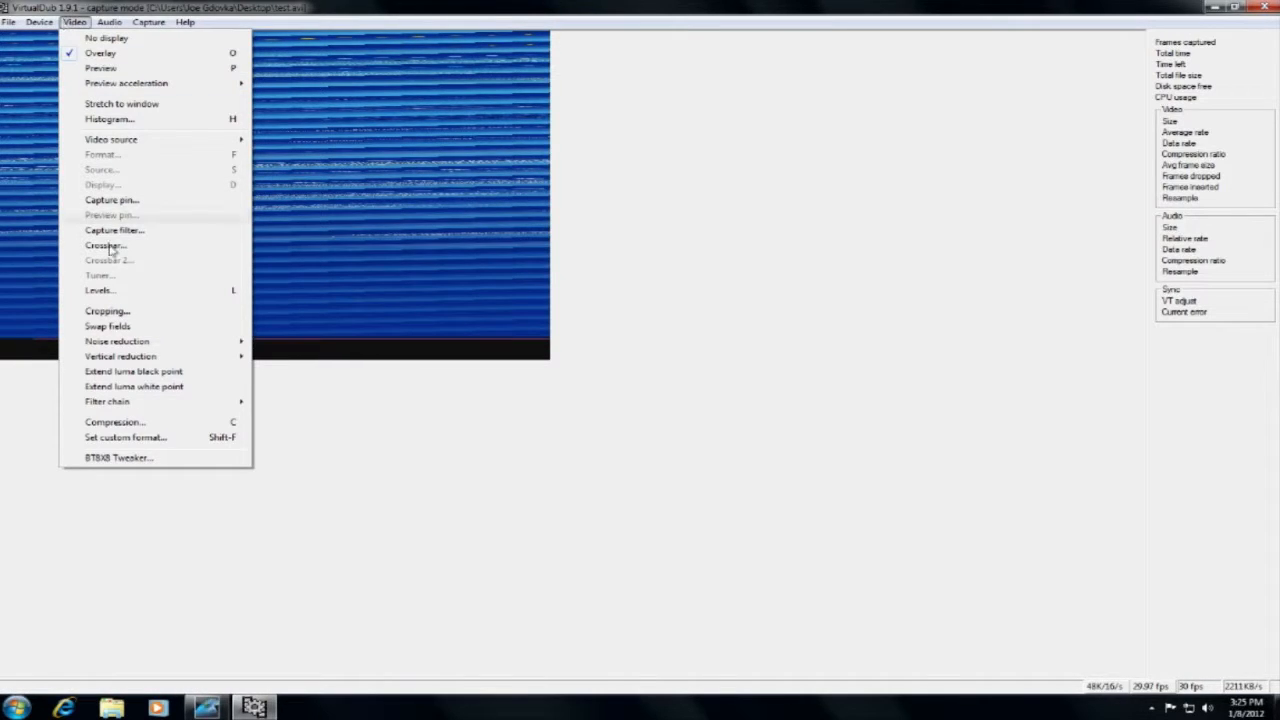
pyautogui.click(120, 425)
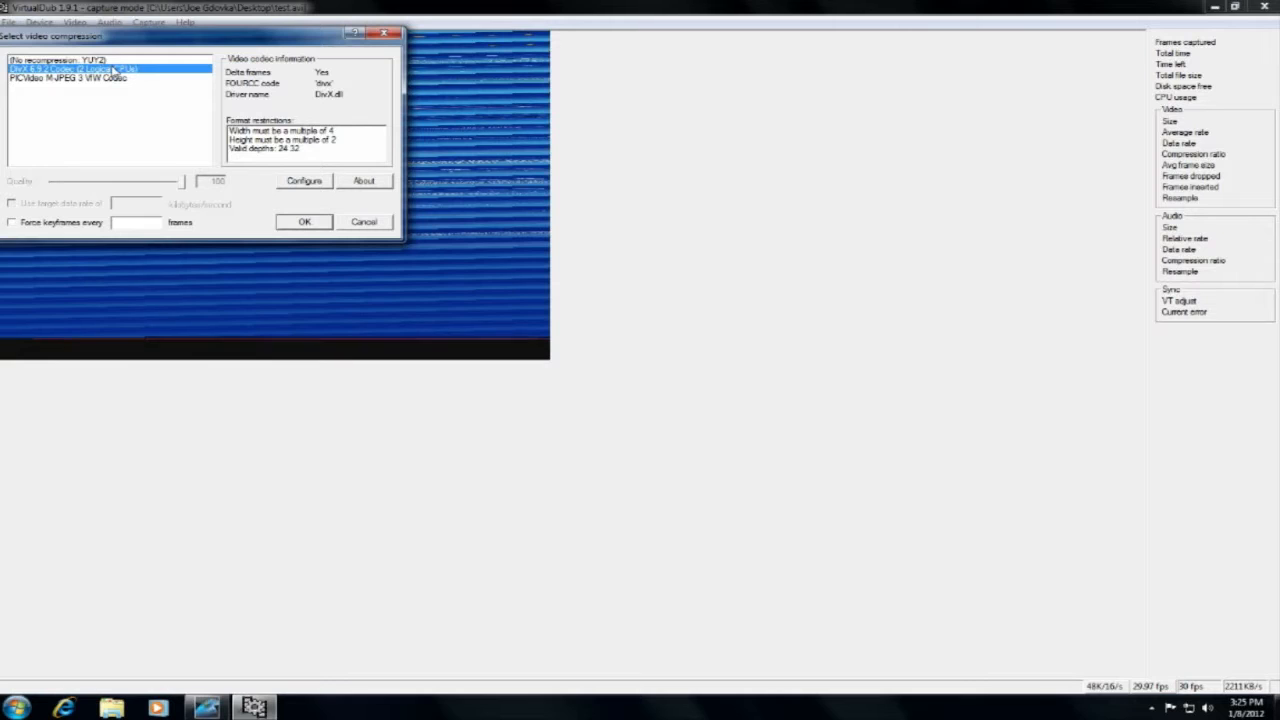
pyautogui.click(305, 181)
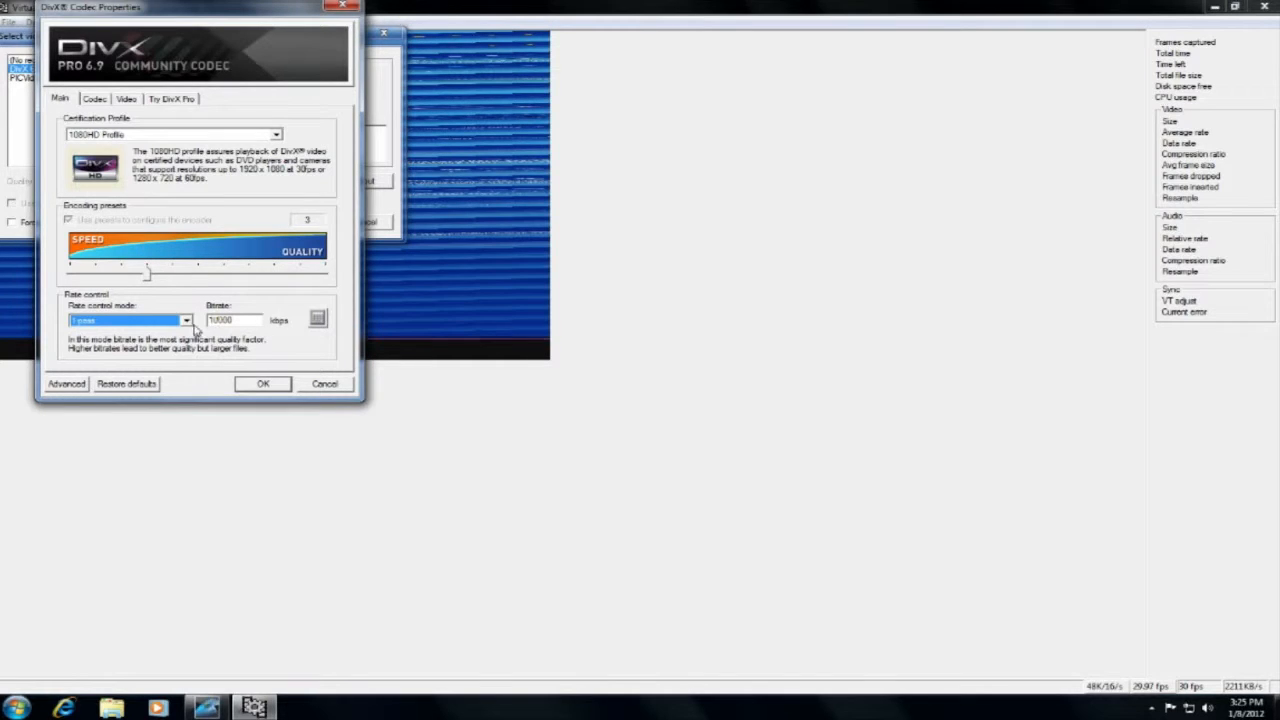
pyautogui.click(94, 100)
pyautogui.click(126, 101)
pyautogui.click(163, 101)
pyautogui.click(127, 101)
pyautogui.click(93, 101)
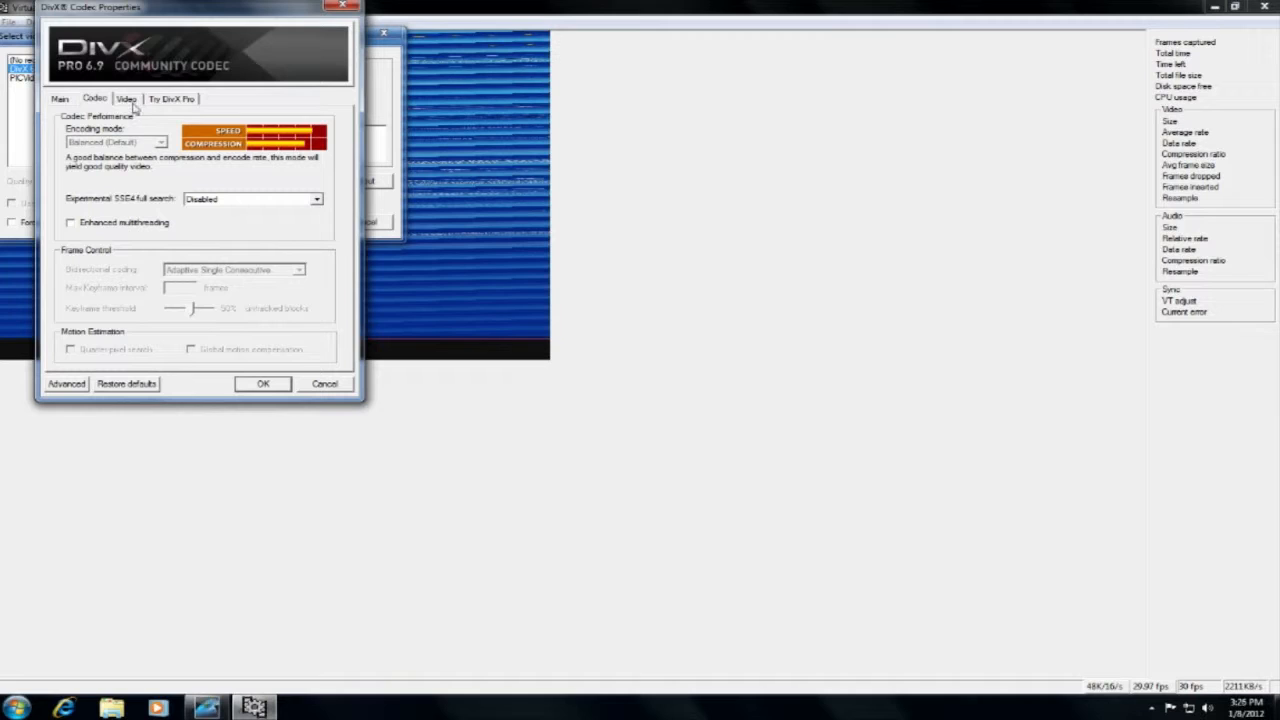
pyautogui.click(62, 101)
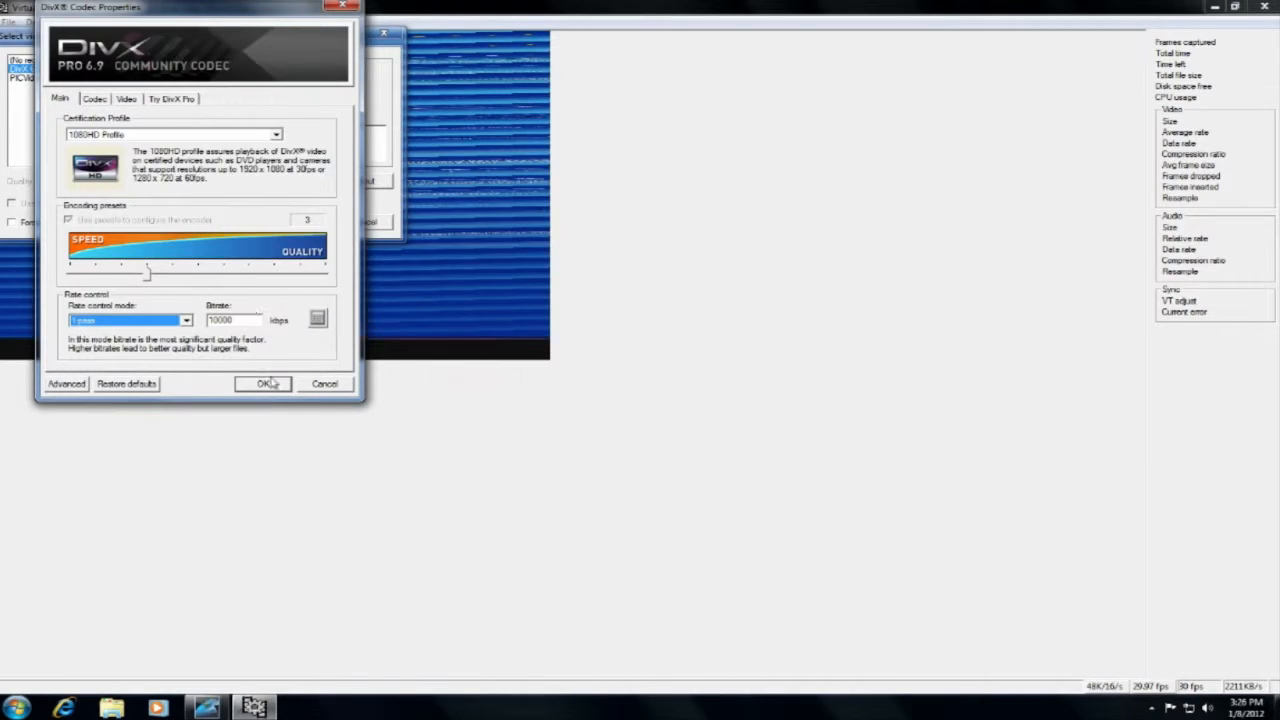
pyautogui.click(245, 386)
pyautogui.click(304, 221)
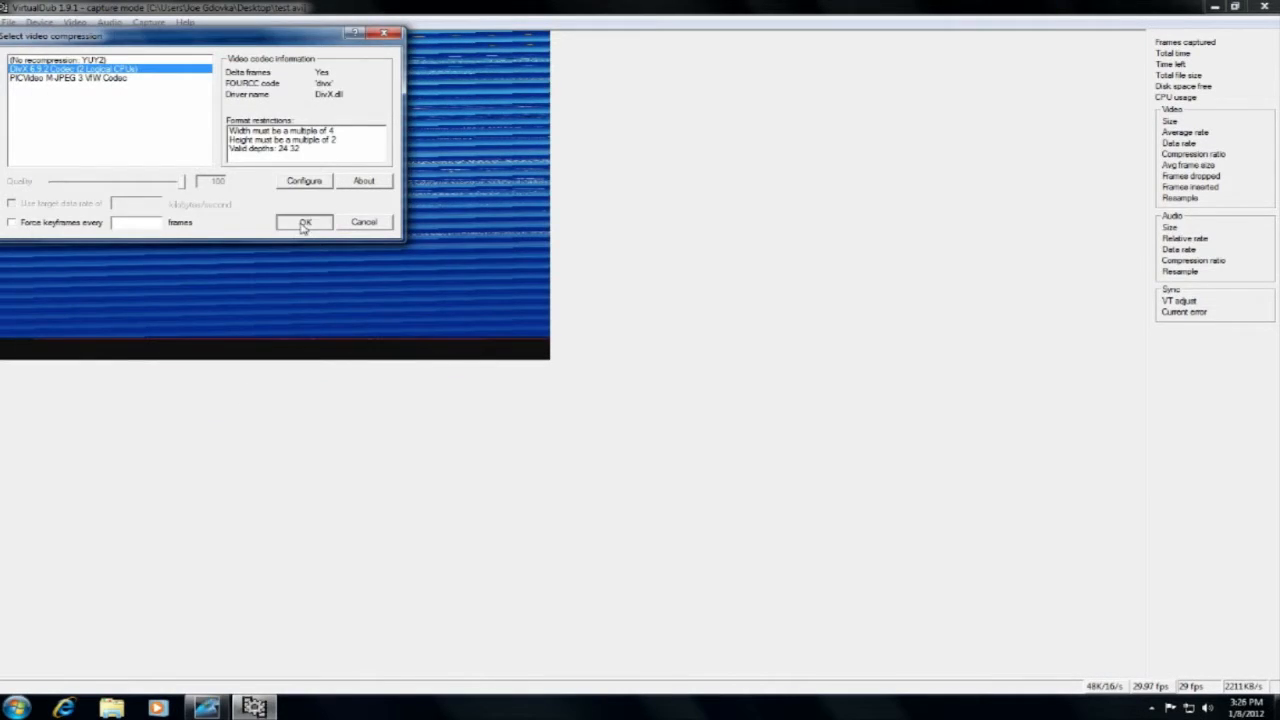
# Check the video source and accept the capture pin format of 30 fps, YUY2 and 720 x 480.
pyautogui.click(76, 22)
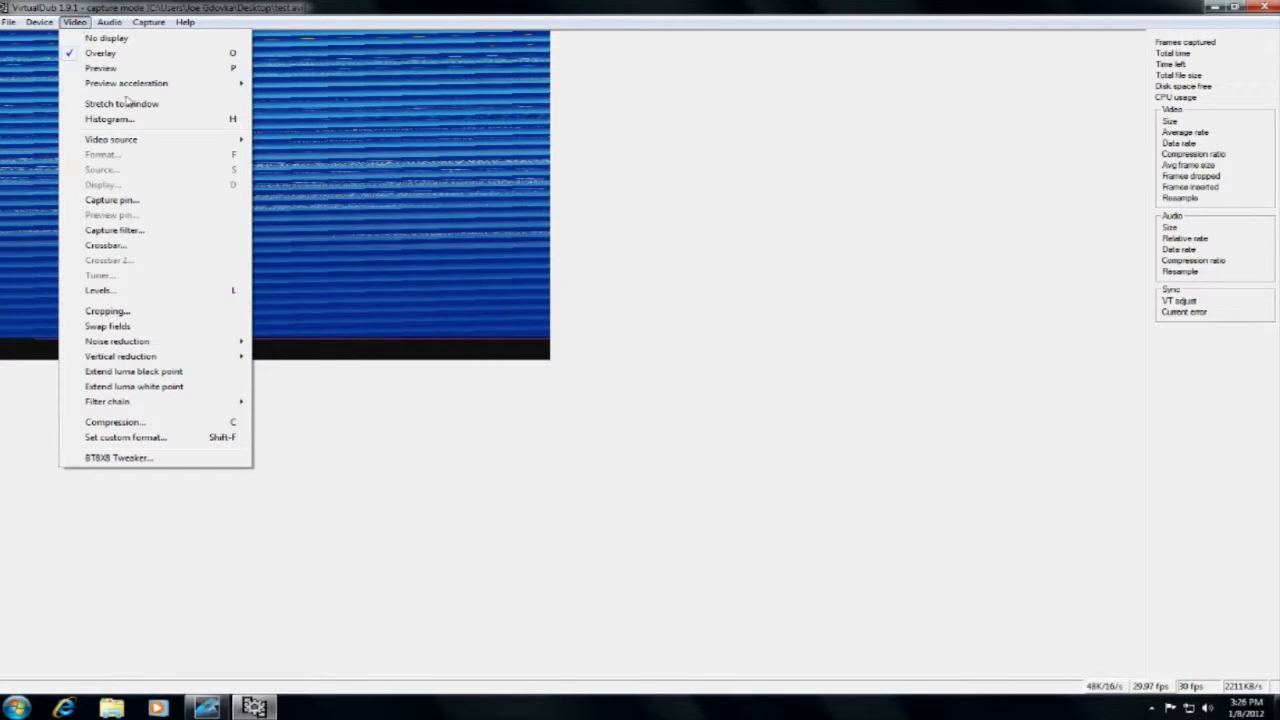
pyautogui.moveTo(130, 139)
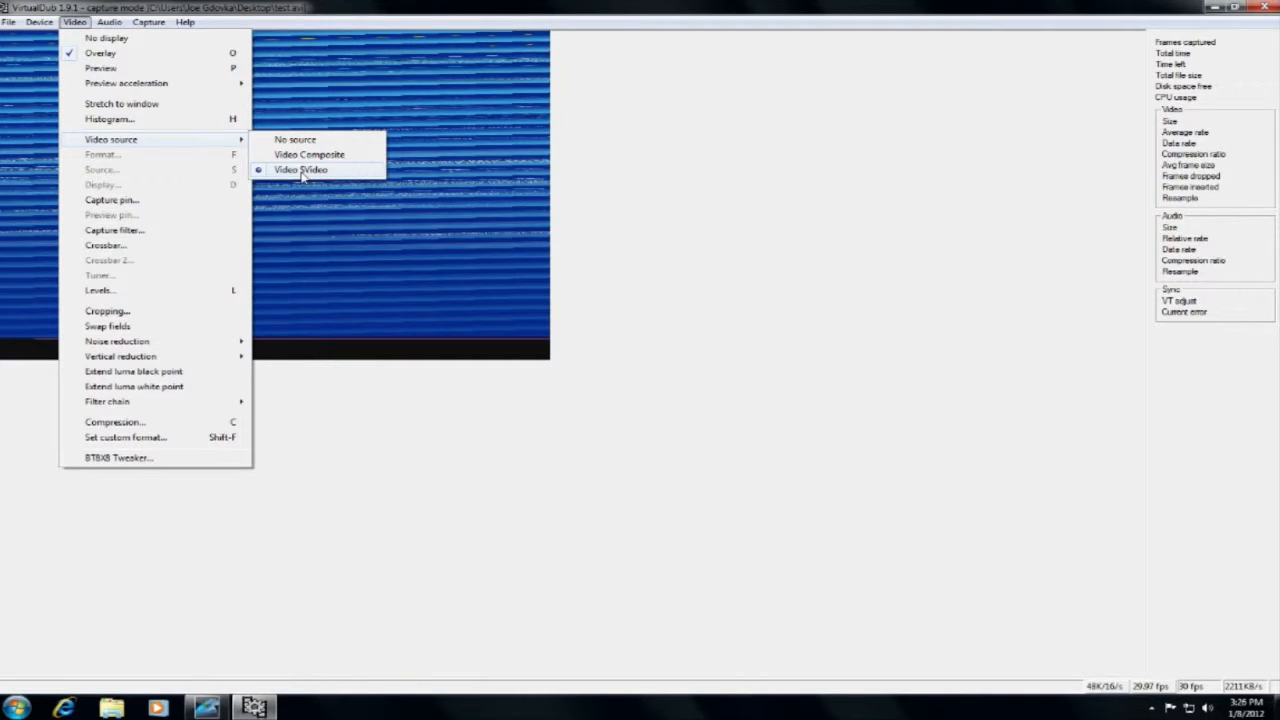
pyautogui.click(161, 200)
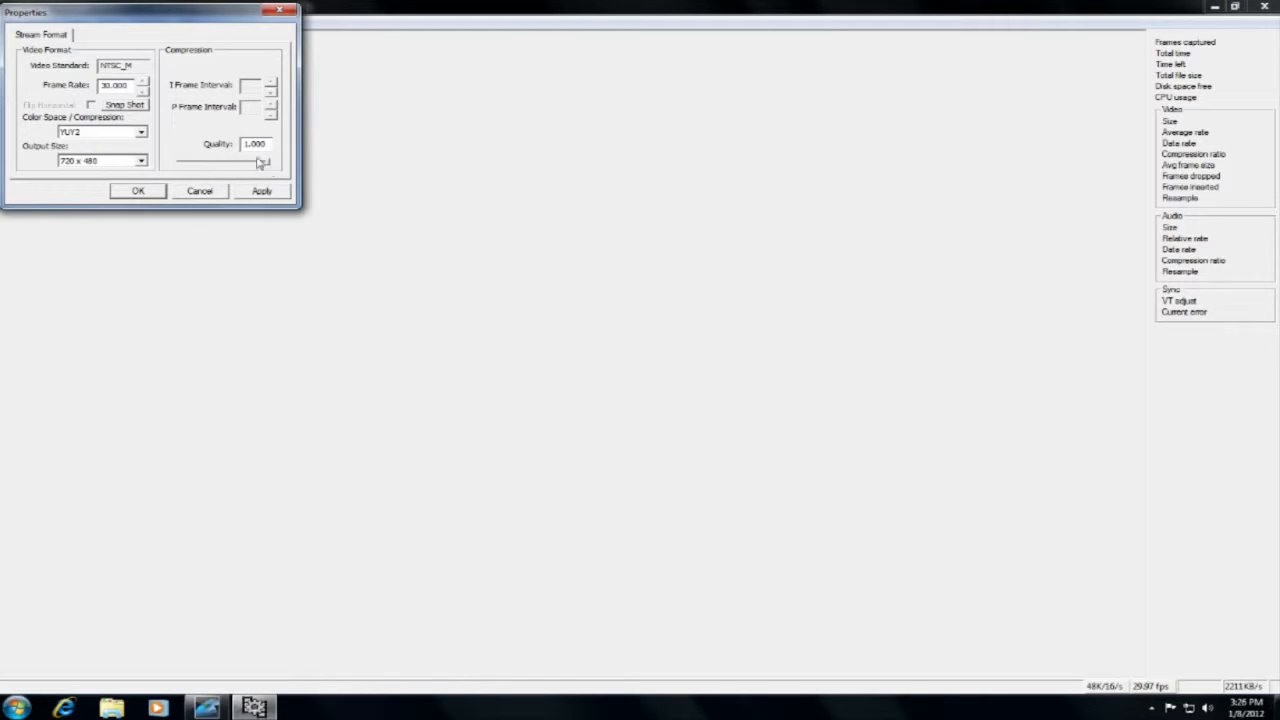
pyautogui.click(158, 191)
# Review the capture filter's video standard and its brightness, contrast and color settings, and accept them.
pyautogui.click(74, 21)
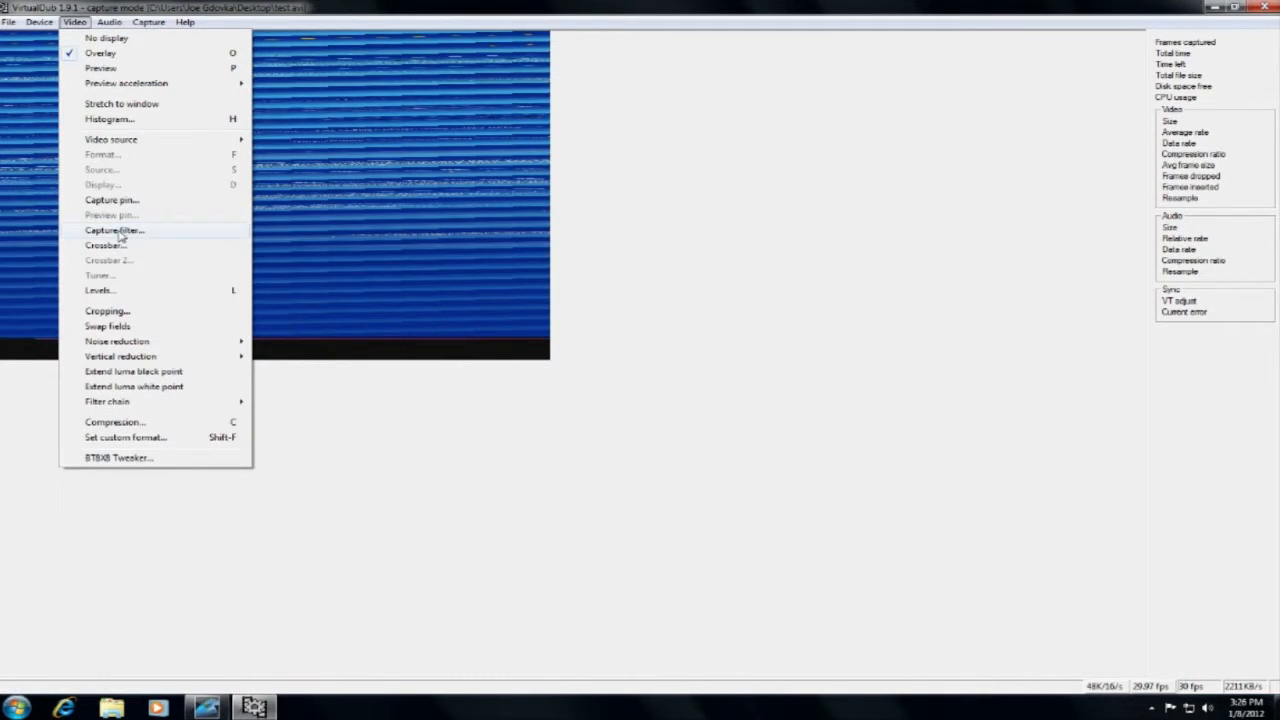
pyautogui.click(120, 230)
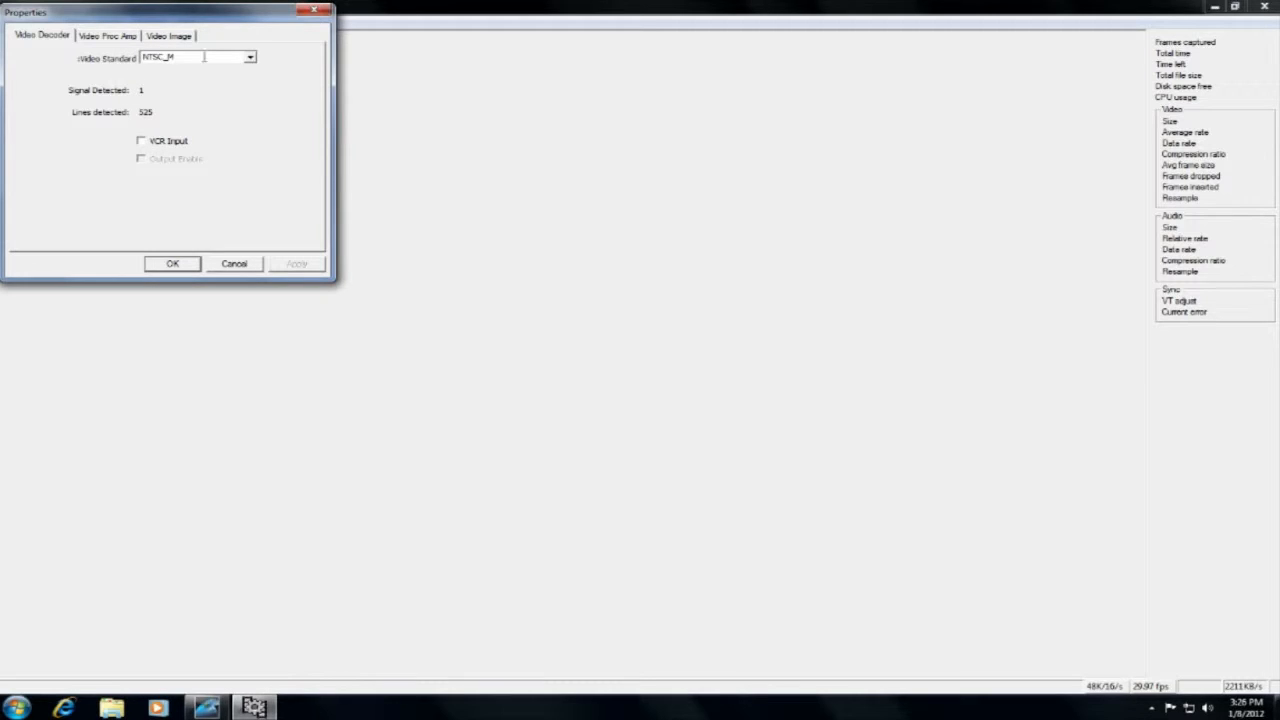
pyautogui.click(113, 38)
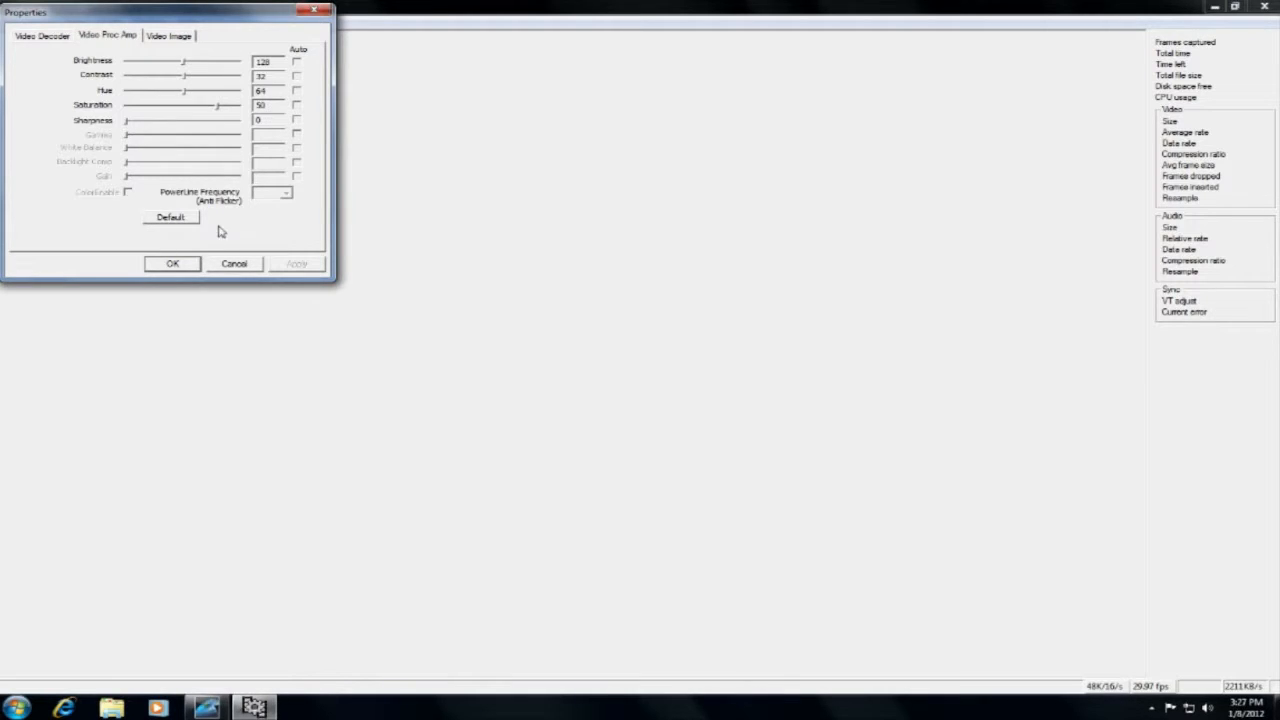
pyautogui.click(192, 265)
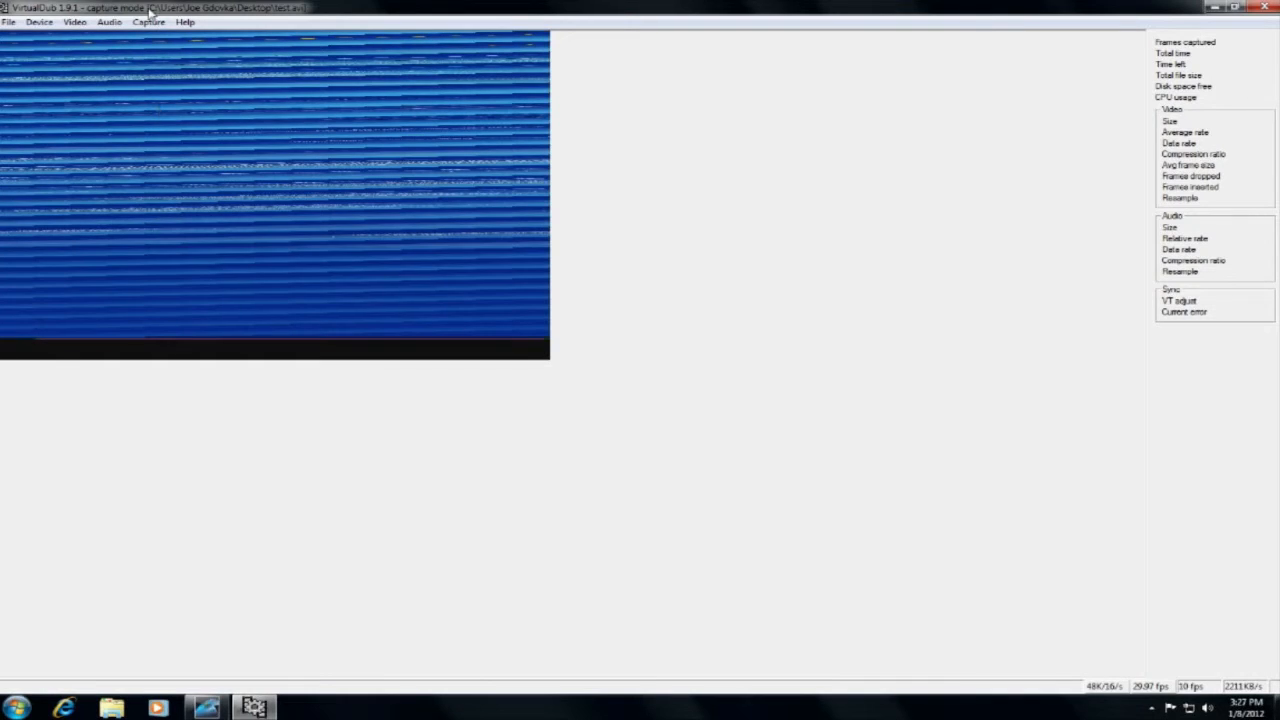
# Capture about 15 seconds of video from the console and stop the capture.
pyautogui.click(147, 22)
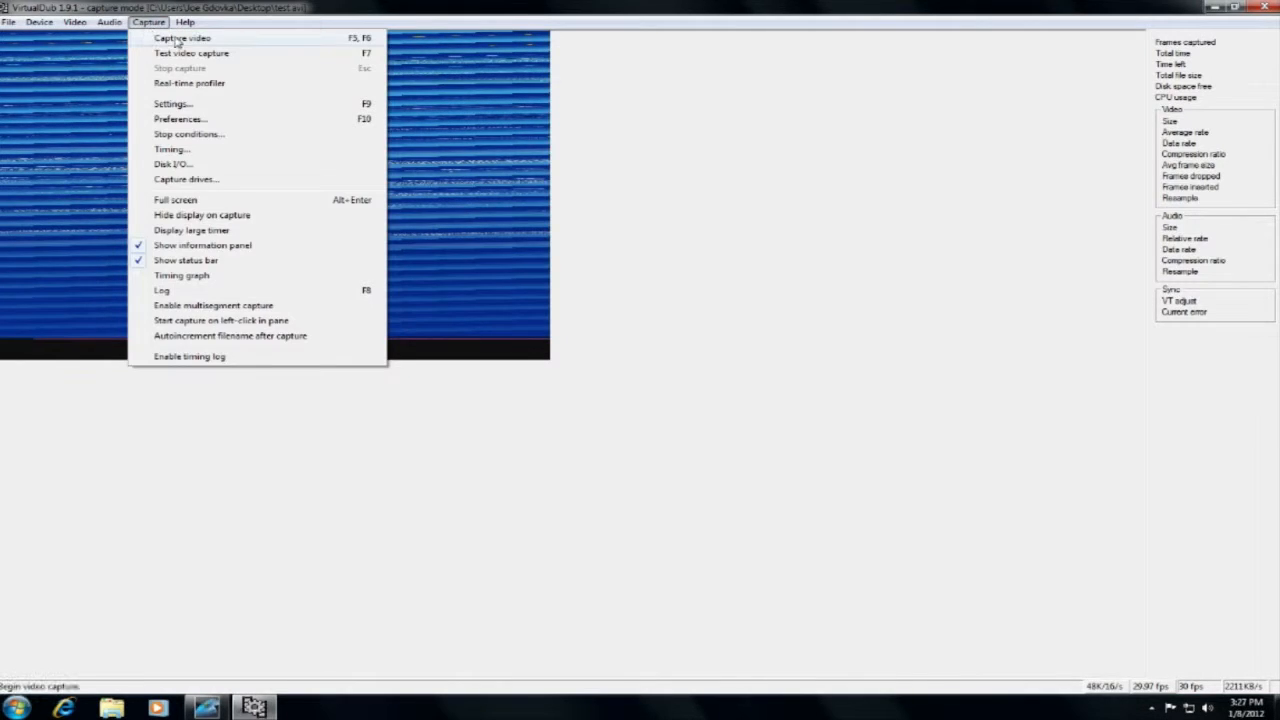
pyautogui.click(176, 39)
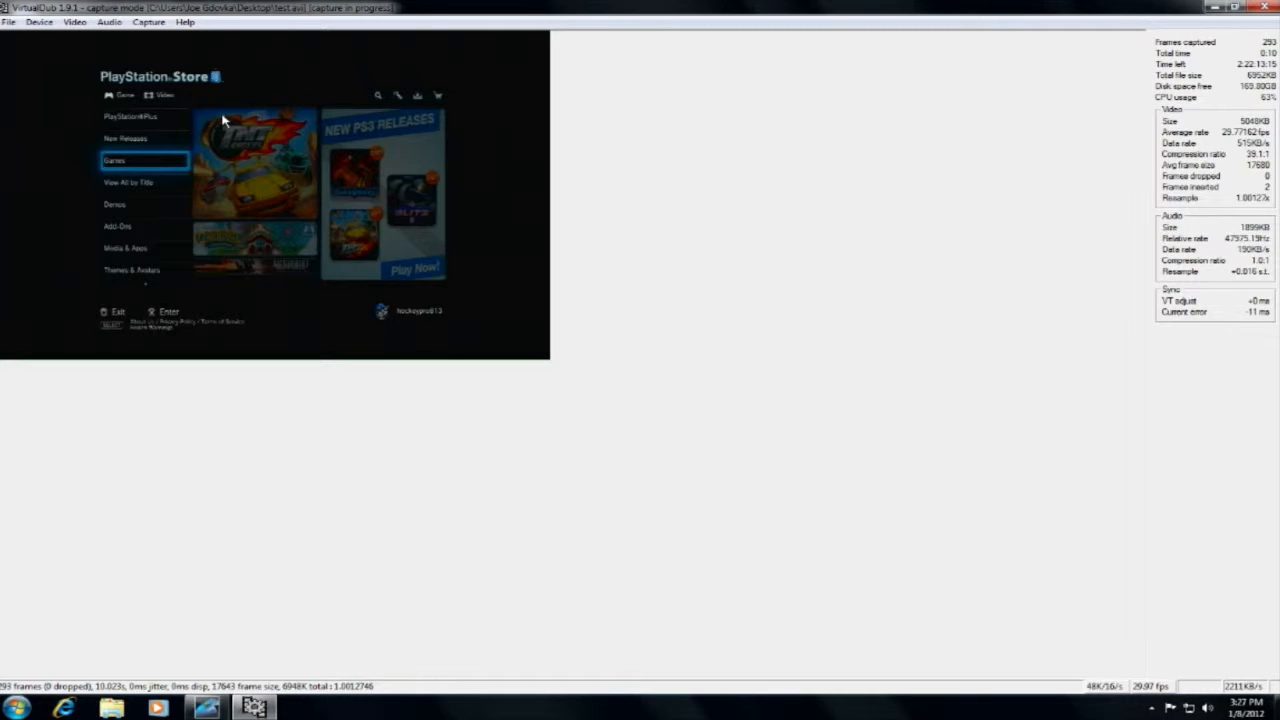
pyautogui.click(153, 22)
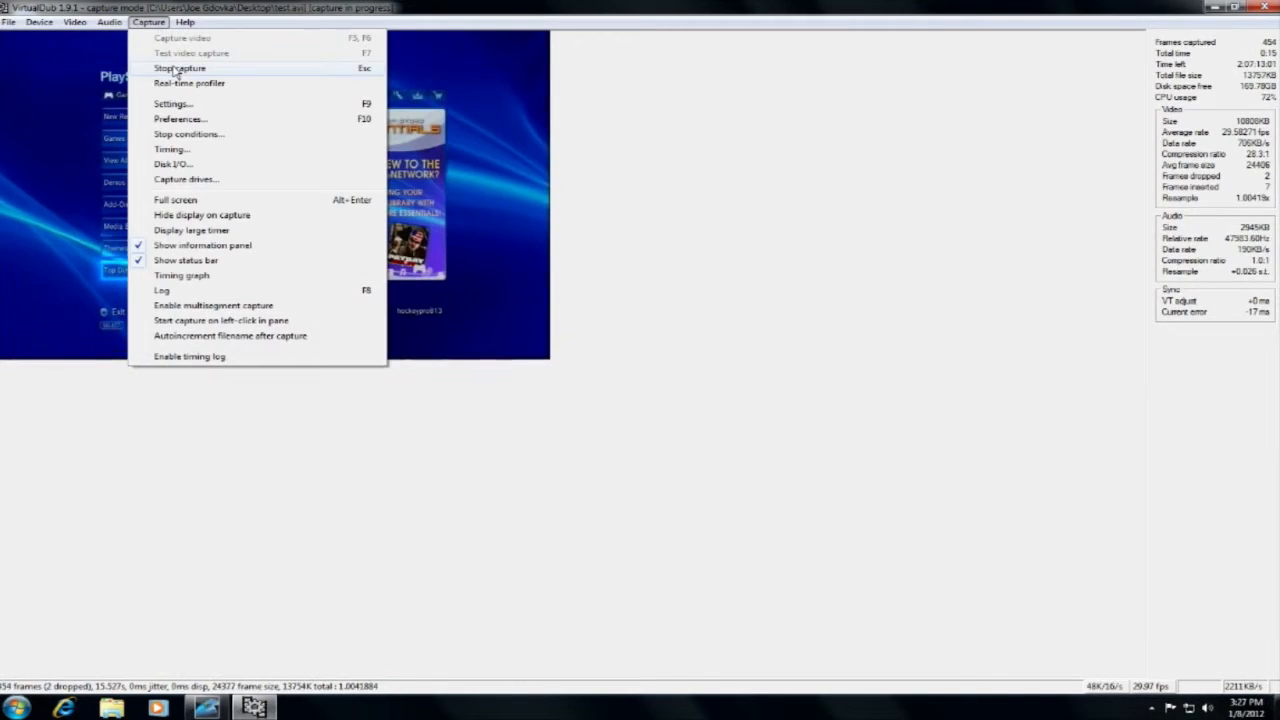
pyautogui.click(175, 70)
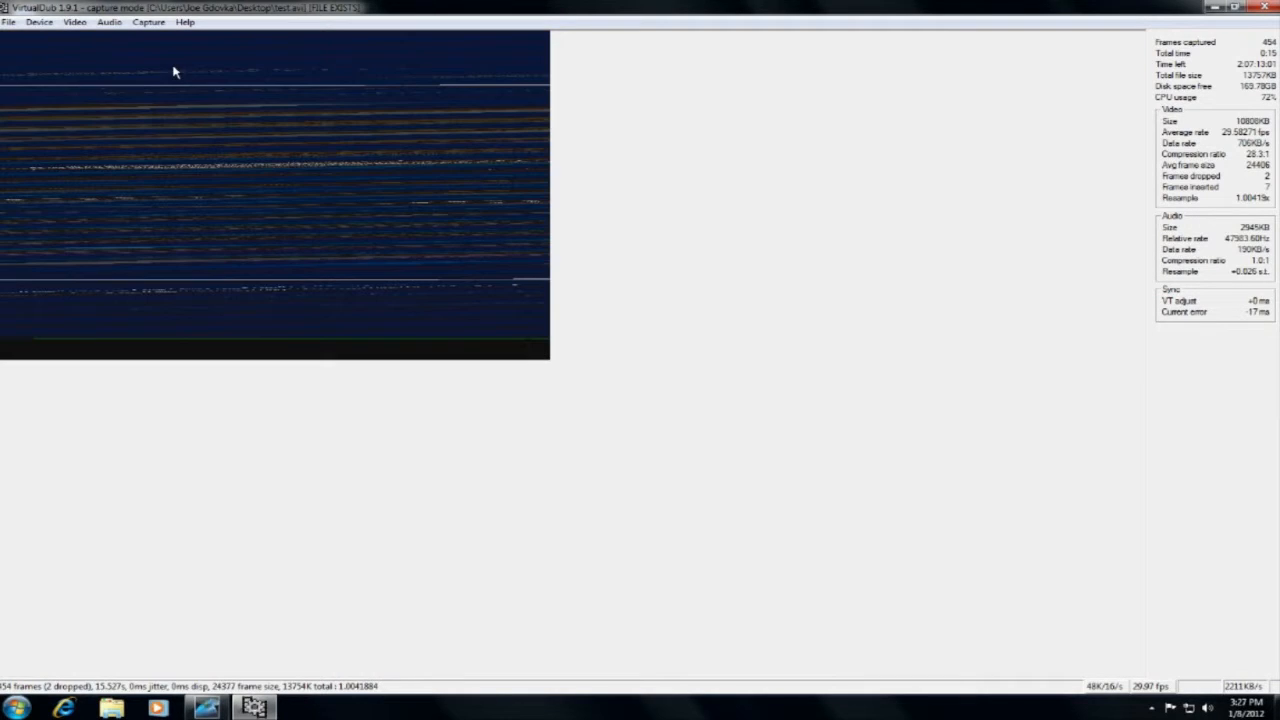
# Exit capture mode and open the captured test video from the Desktop.
pyautogui.click(8, 22)
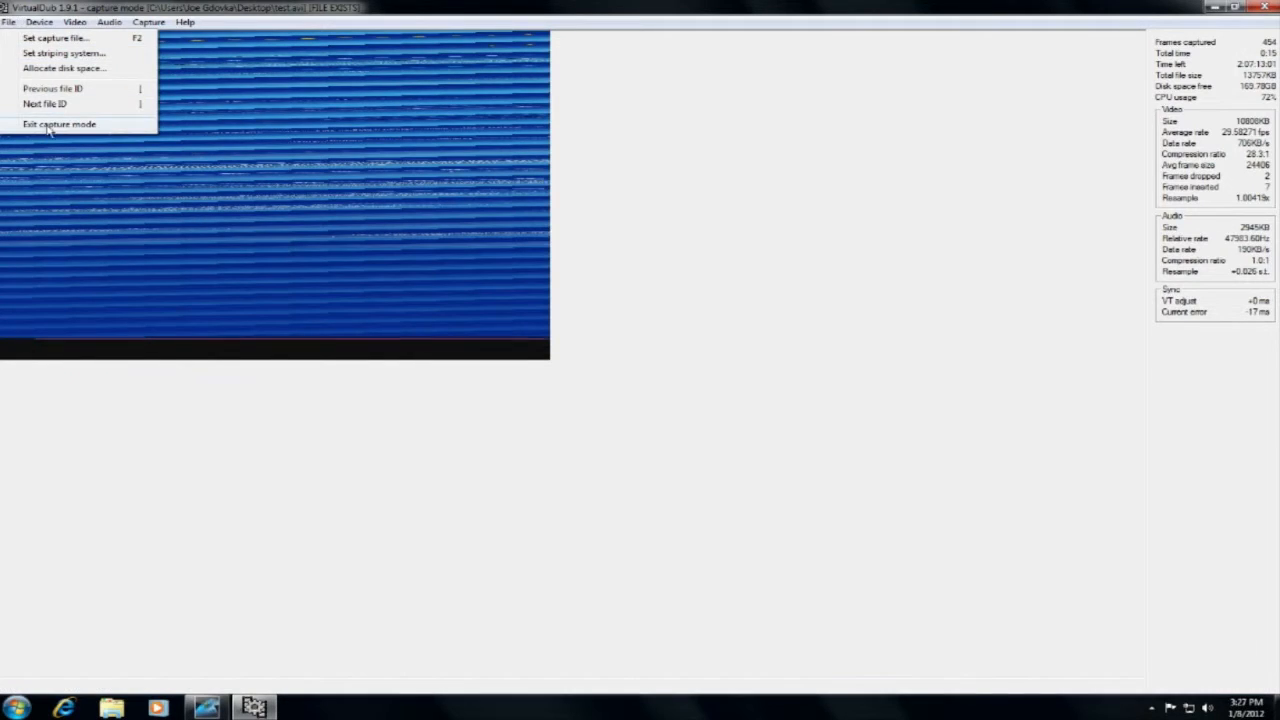
pyautogui.click(44, 124)
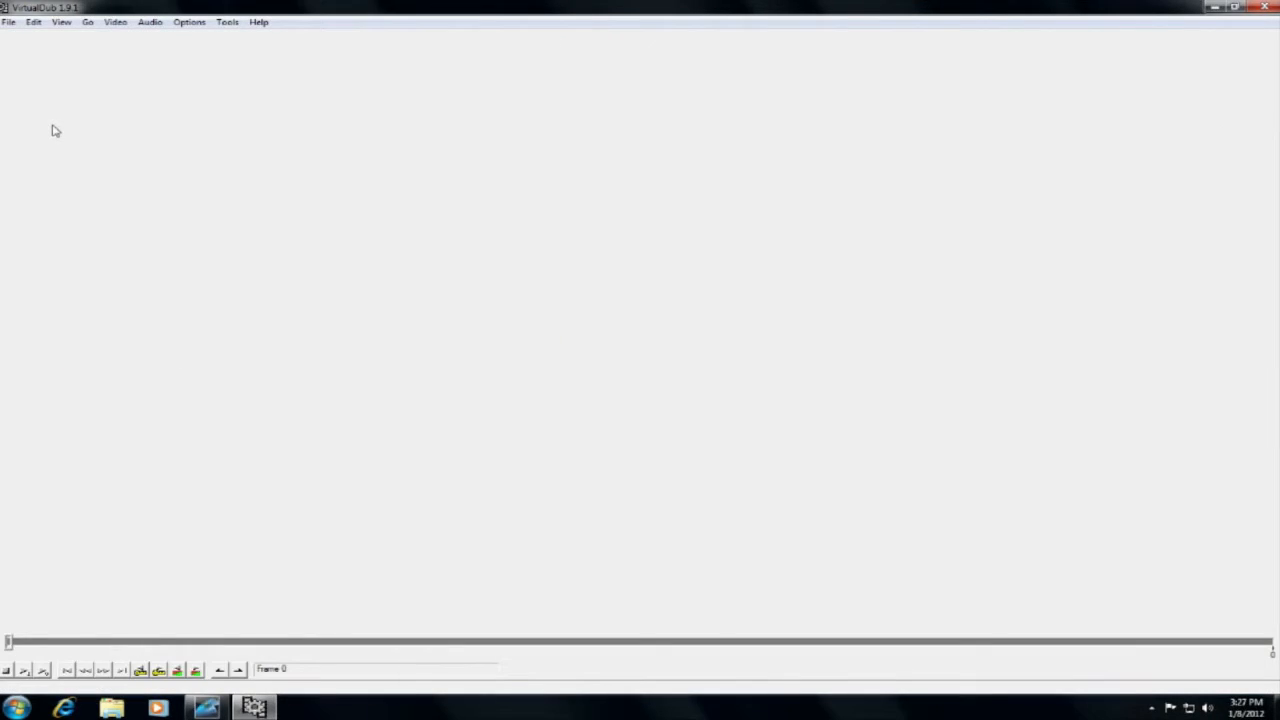
pyautogui.click(8, 22)
pyautogui.click(38, 38)
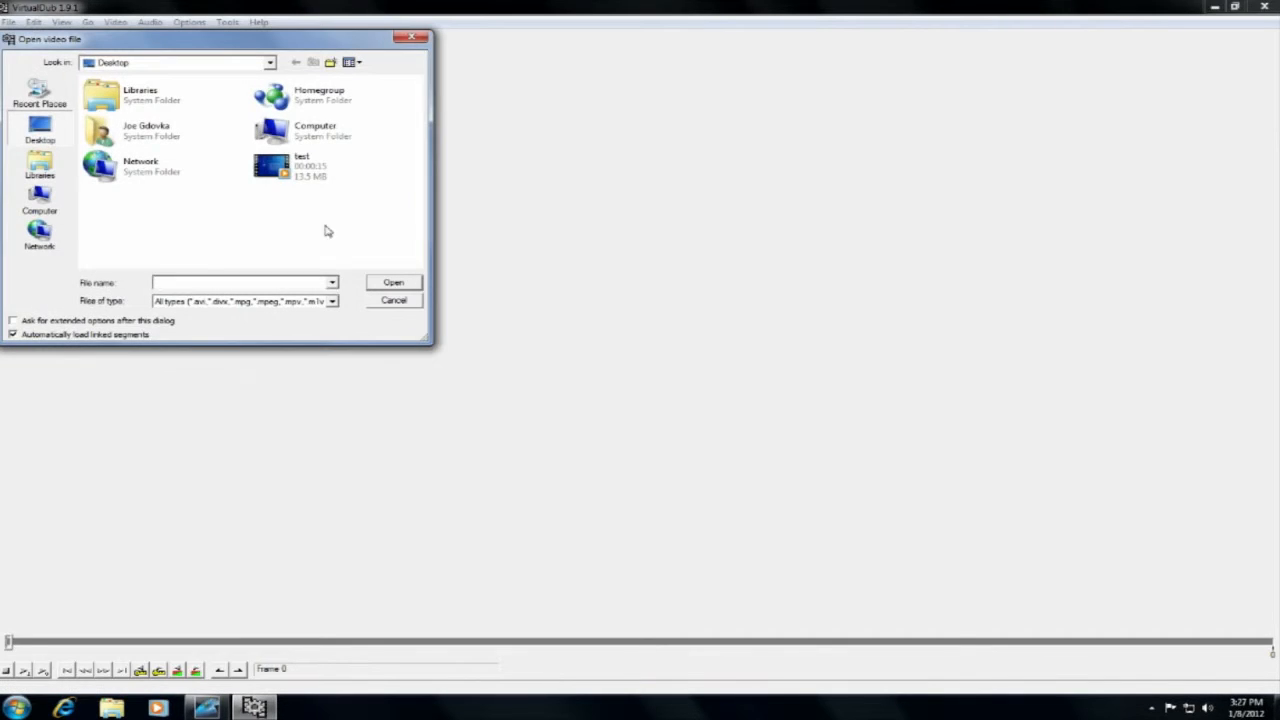
pyautogui.click(320, 177)
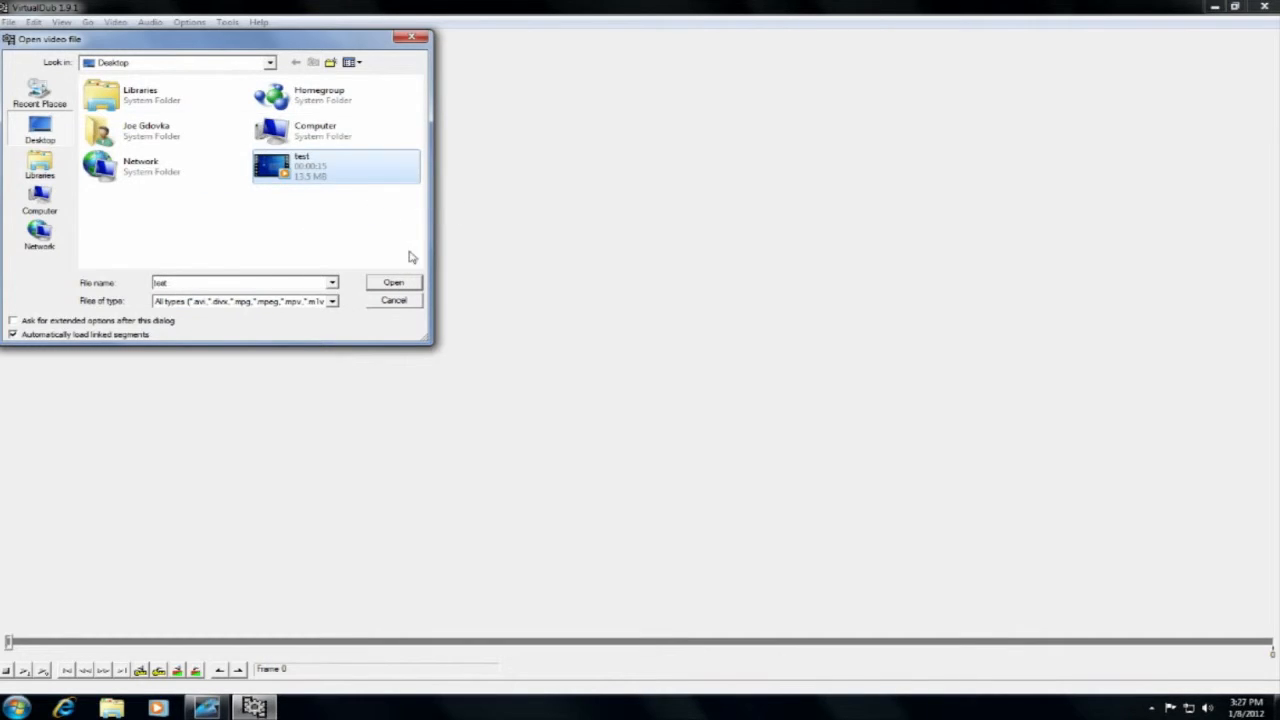
pyautogui.click(410, 286)
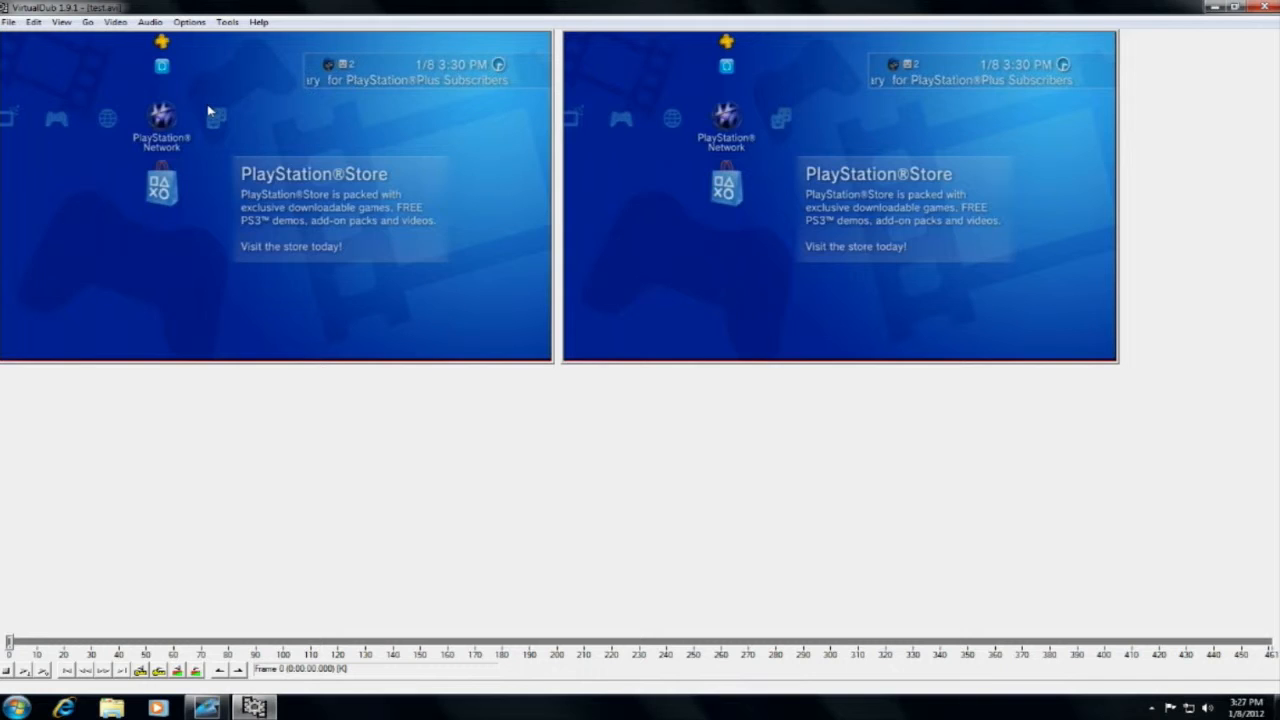
pyautogui.rightClick(208, 110)
pyautogui.click(241, 184)
pyautogui.rightClick(177, 147)
pyautogui.click(209, 281)
pyautogui.rightClick(209, 266)
pyautogui.click(240, 383)
# Set the opened video's compression to the DivX 6.9.2 codec with the 1080HD profile, 1-pass rate control and 10000 kbps.
pyautogui.click(115, 22)
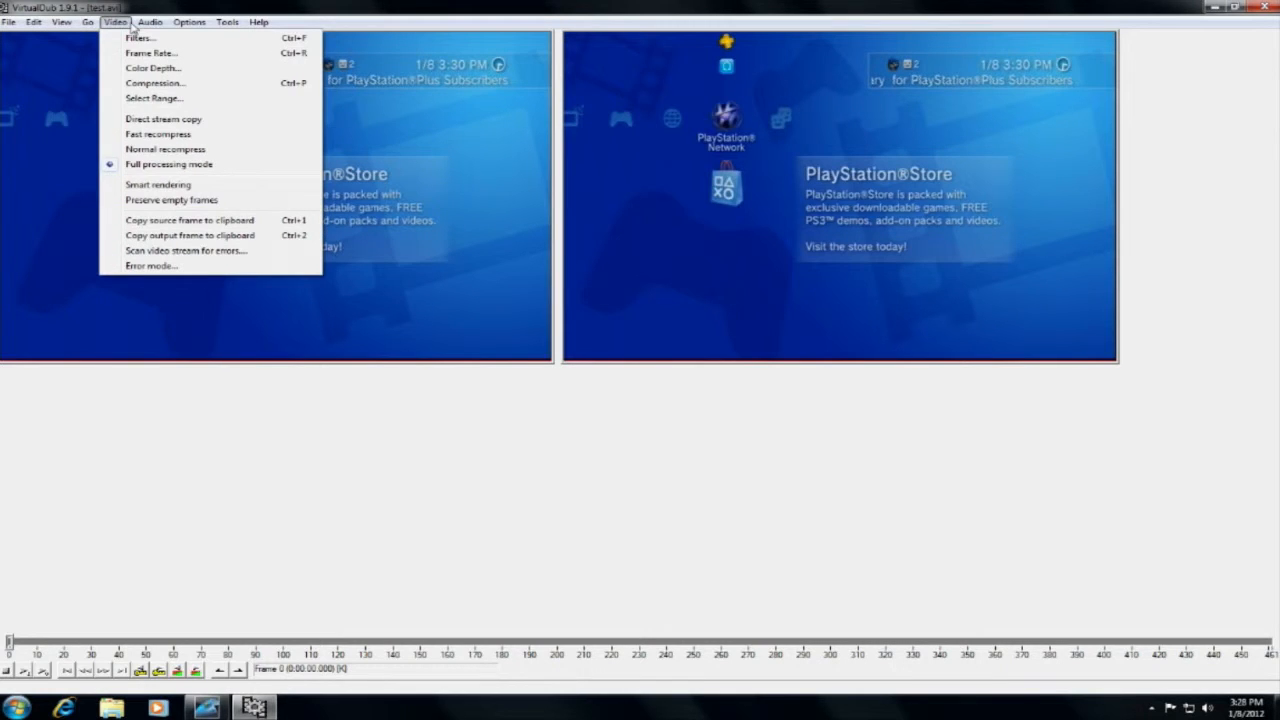
pyautogui.click(115, 83)
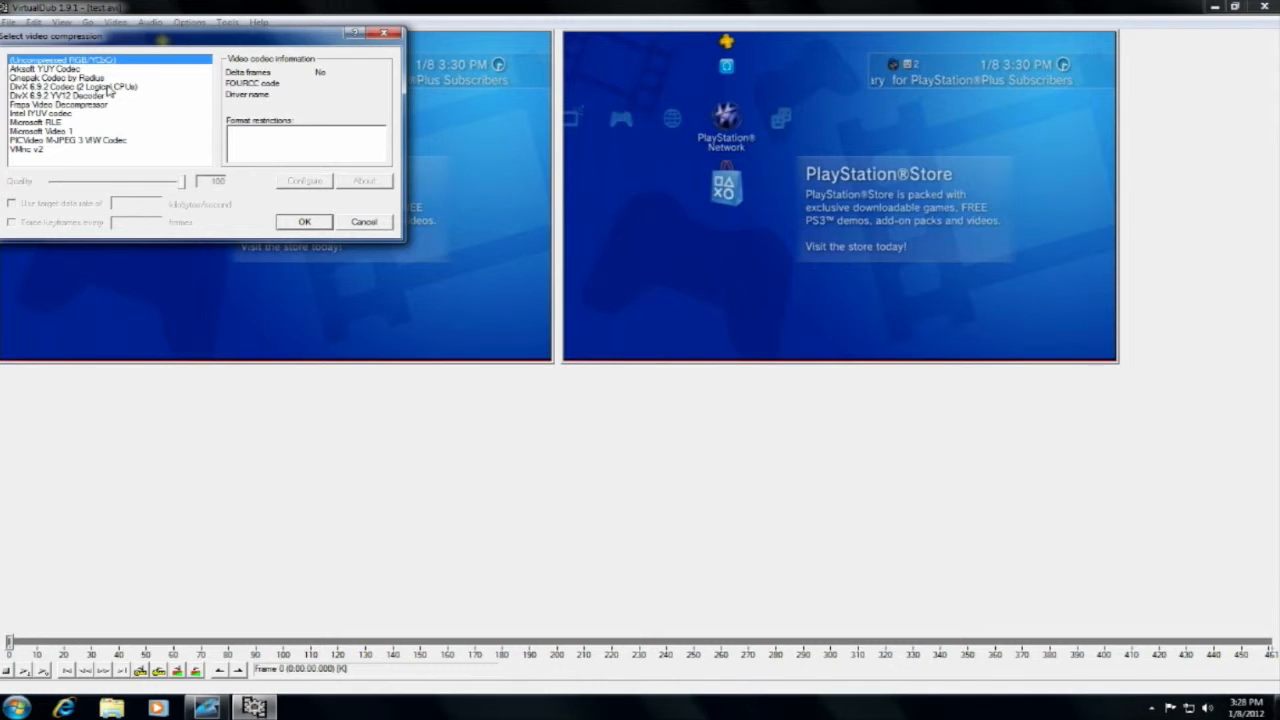
pyautogui.click(108, 87)
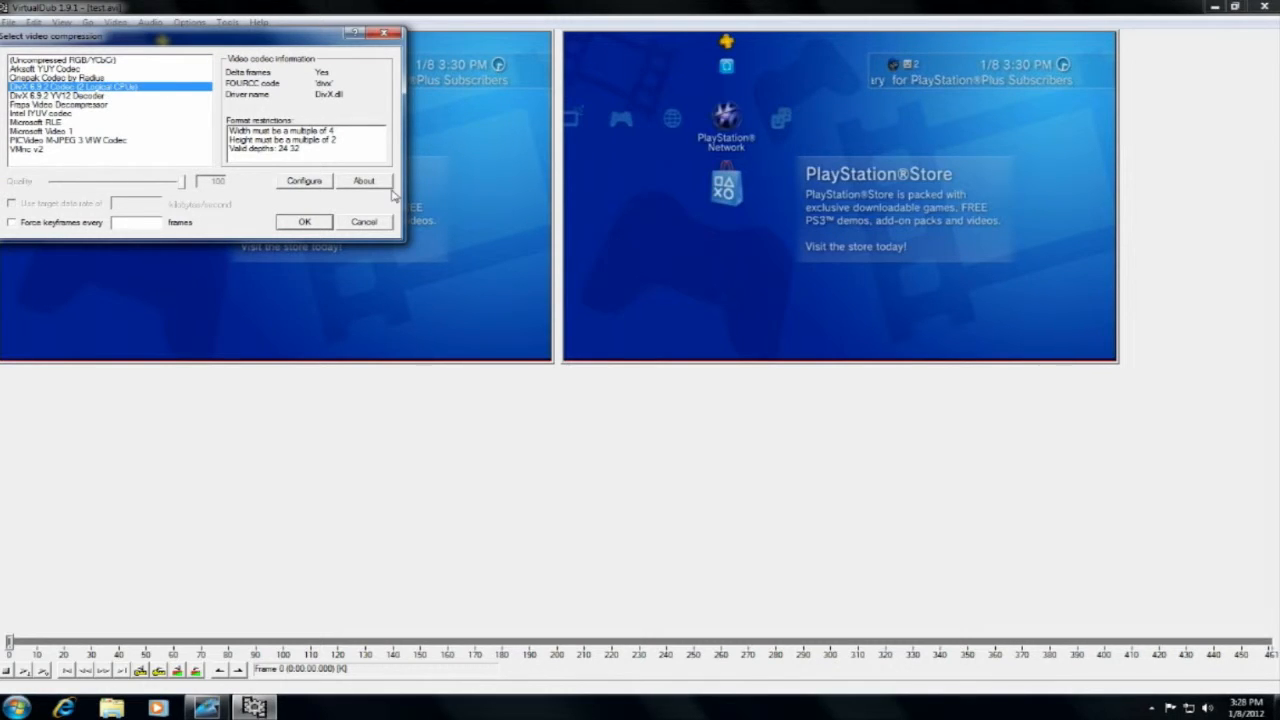
pyautogui.click(305, 181)
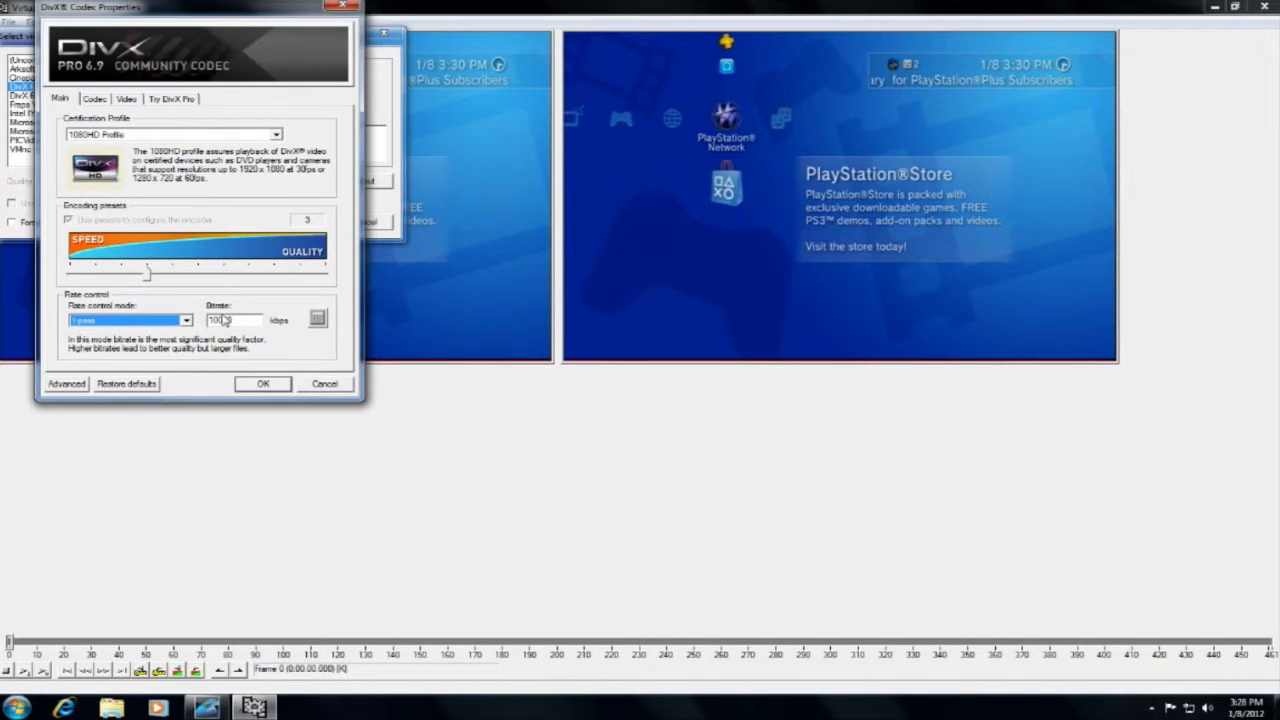
pyautogui.click(264, 385)
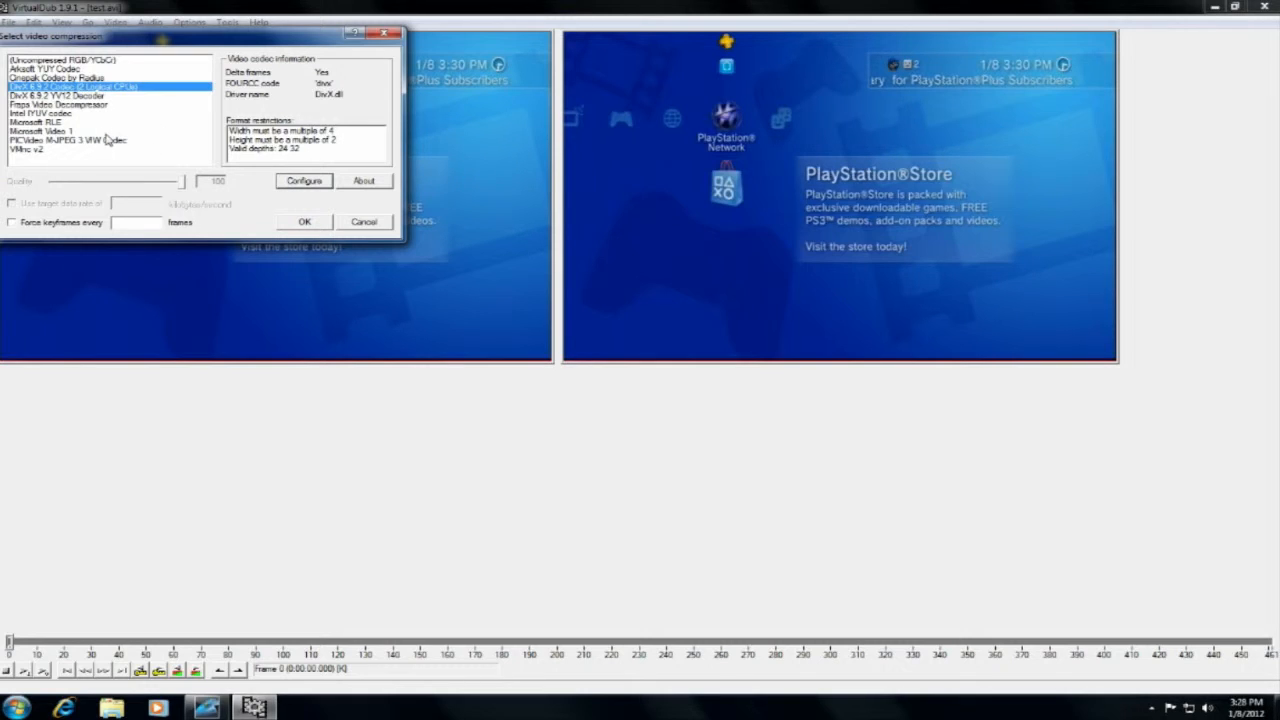
pyautogui.click(305, 222)
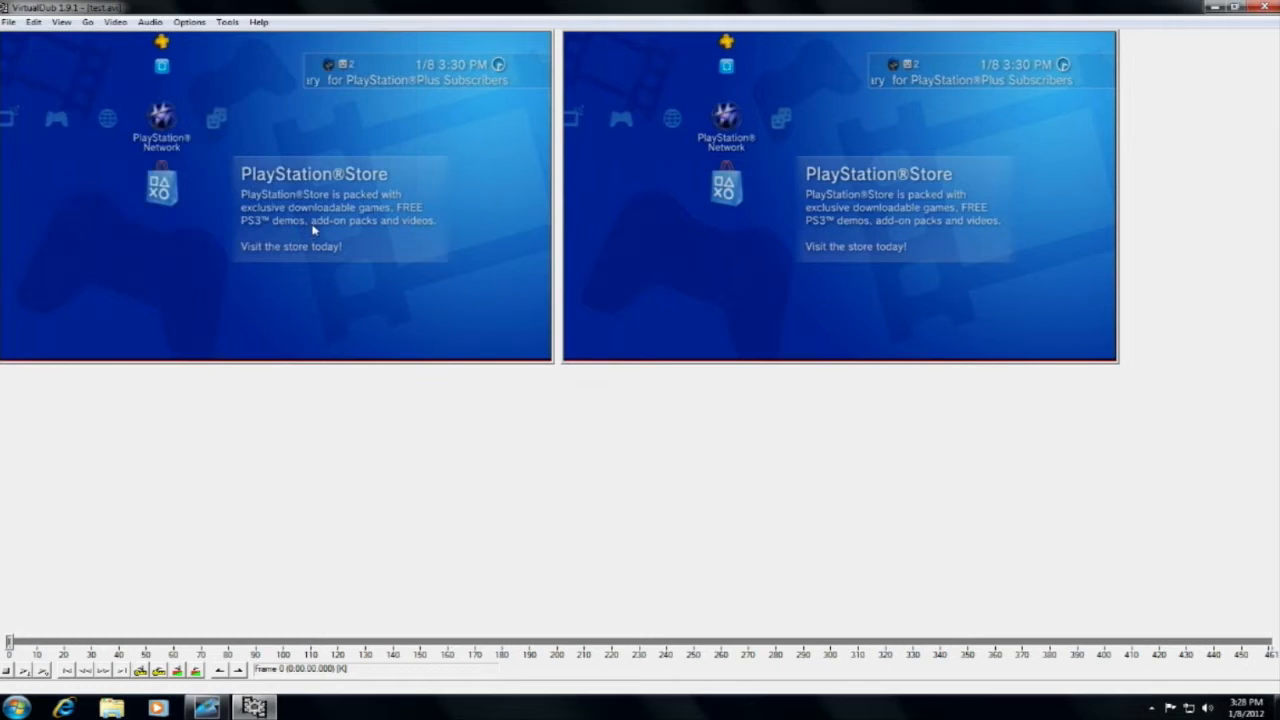
# Add a deinterlace filter to the video using the Yadif algorithm, keeping the bottom field.
pyautogui.click(116, 22)
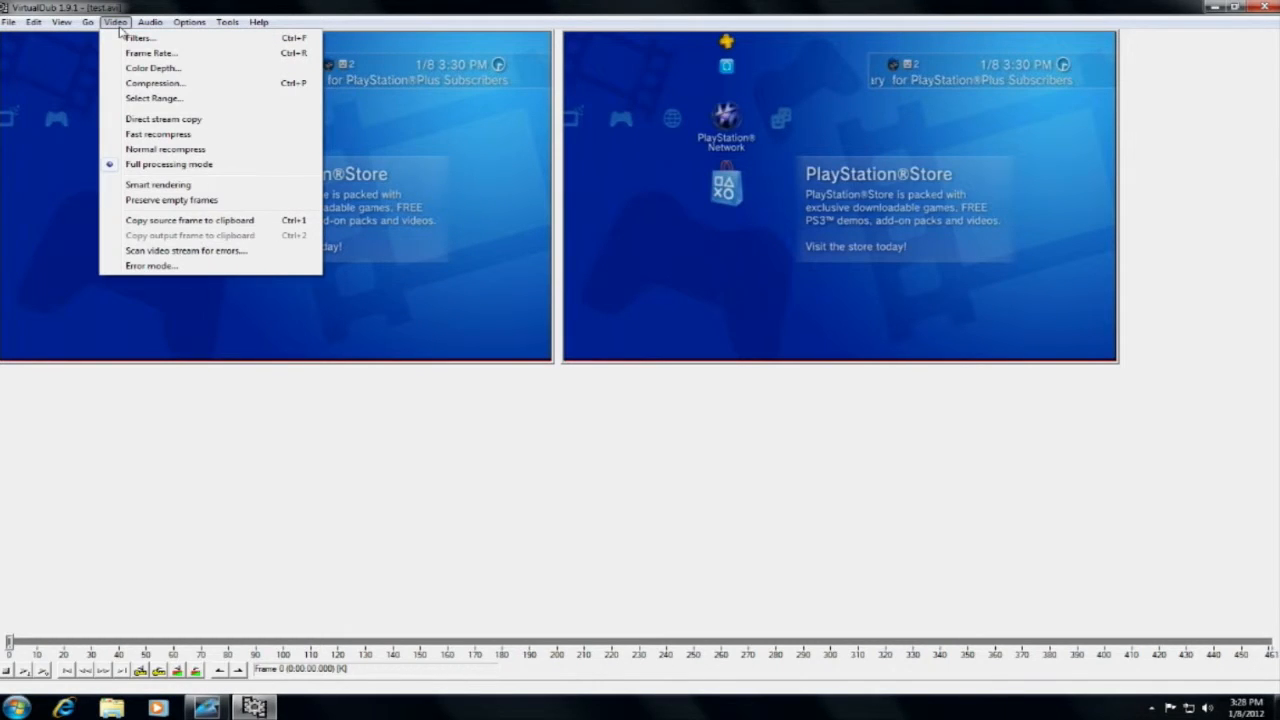
pyautogui.click(138, 38)
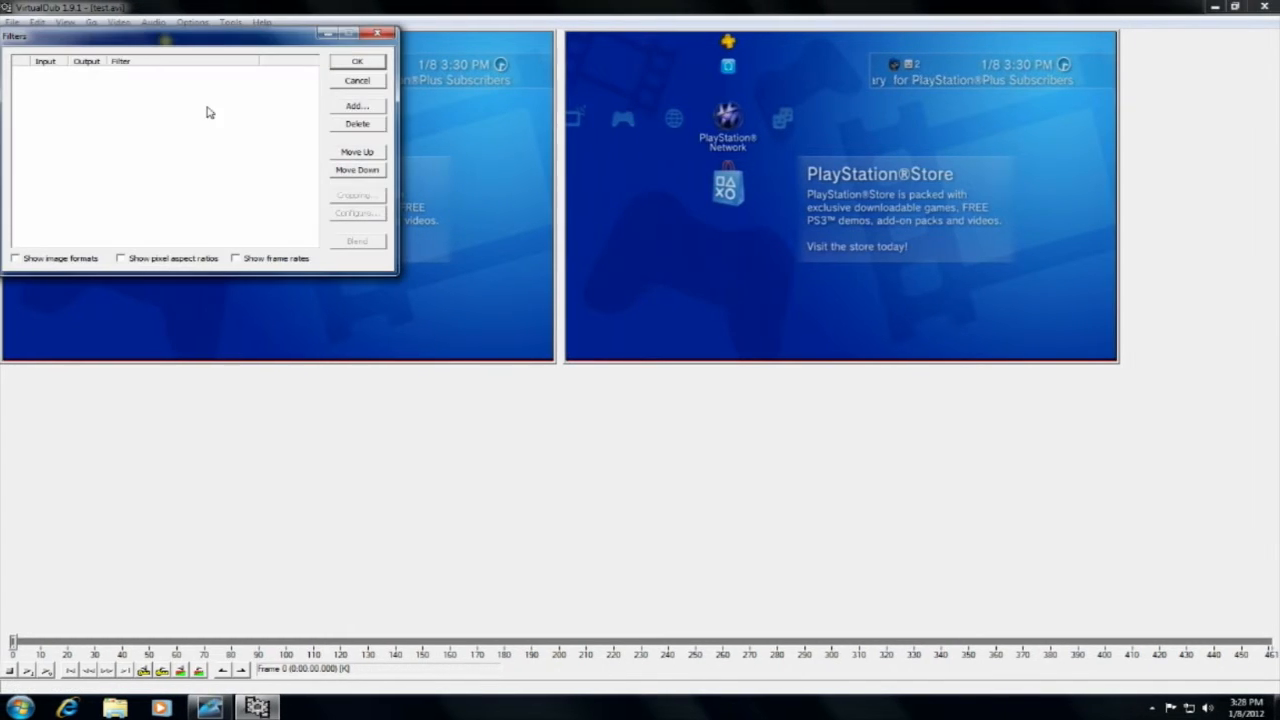
pyautogui.click(356, 105)
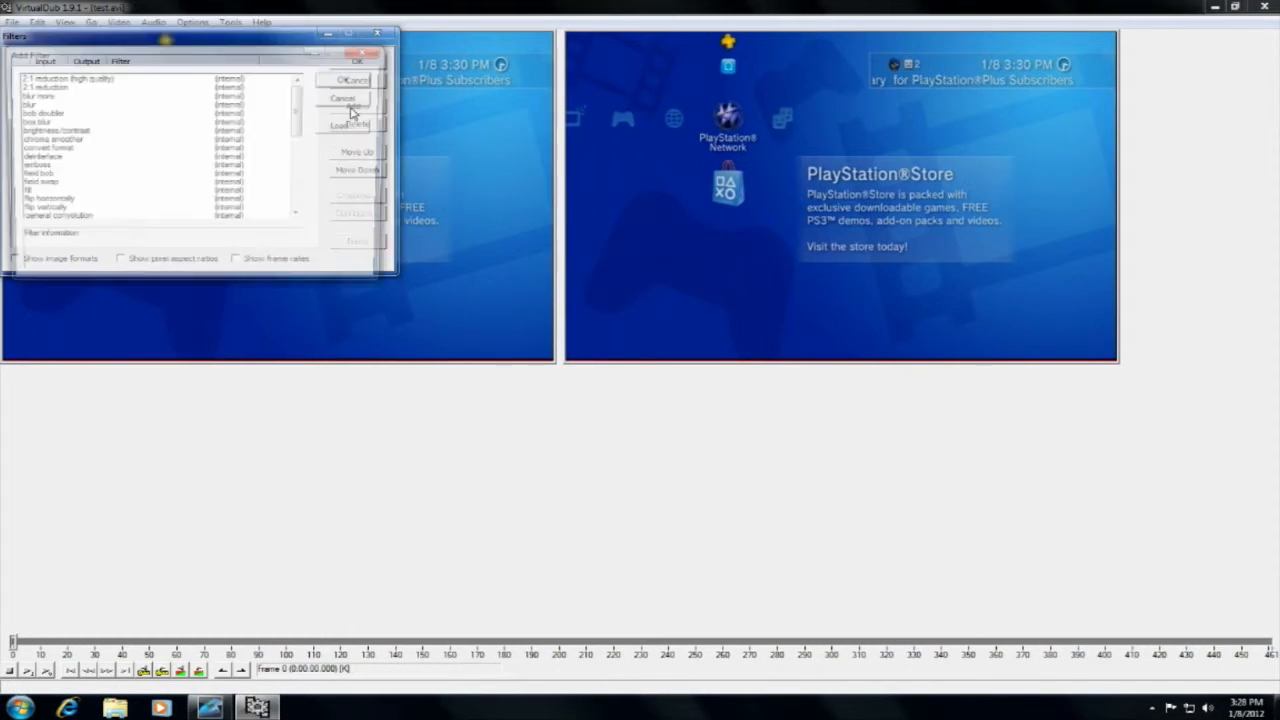
pyautogui.click(45, 158)
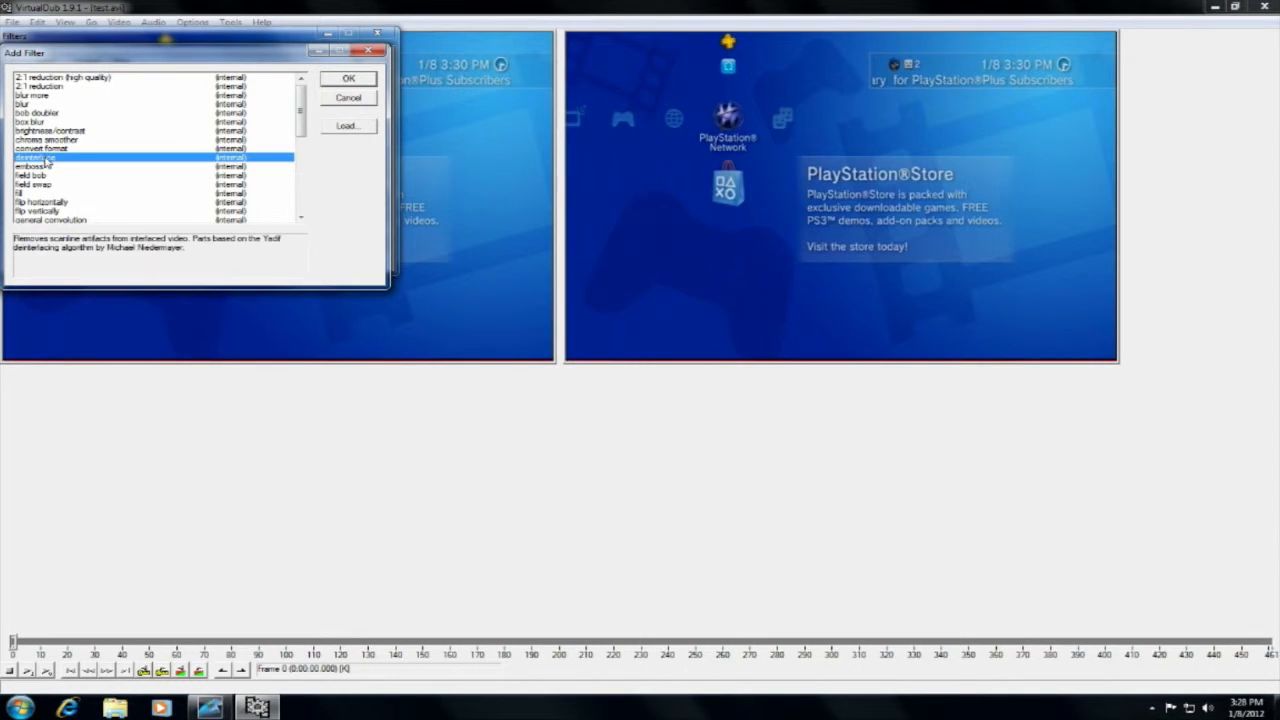
pyautogui.click(350, 82)
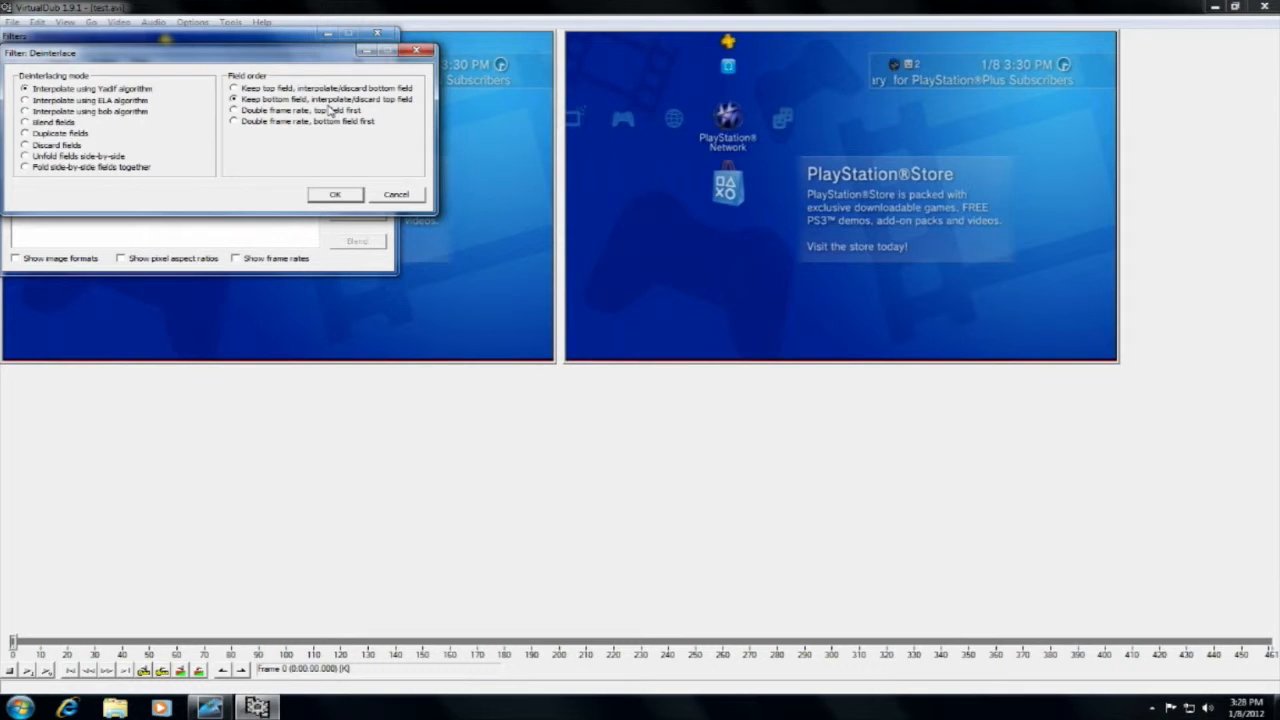
pyautogui.click(334, 197)
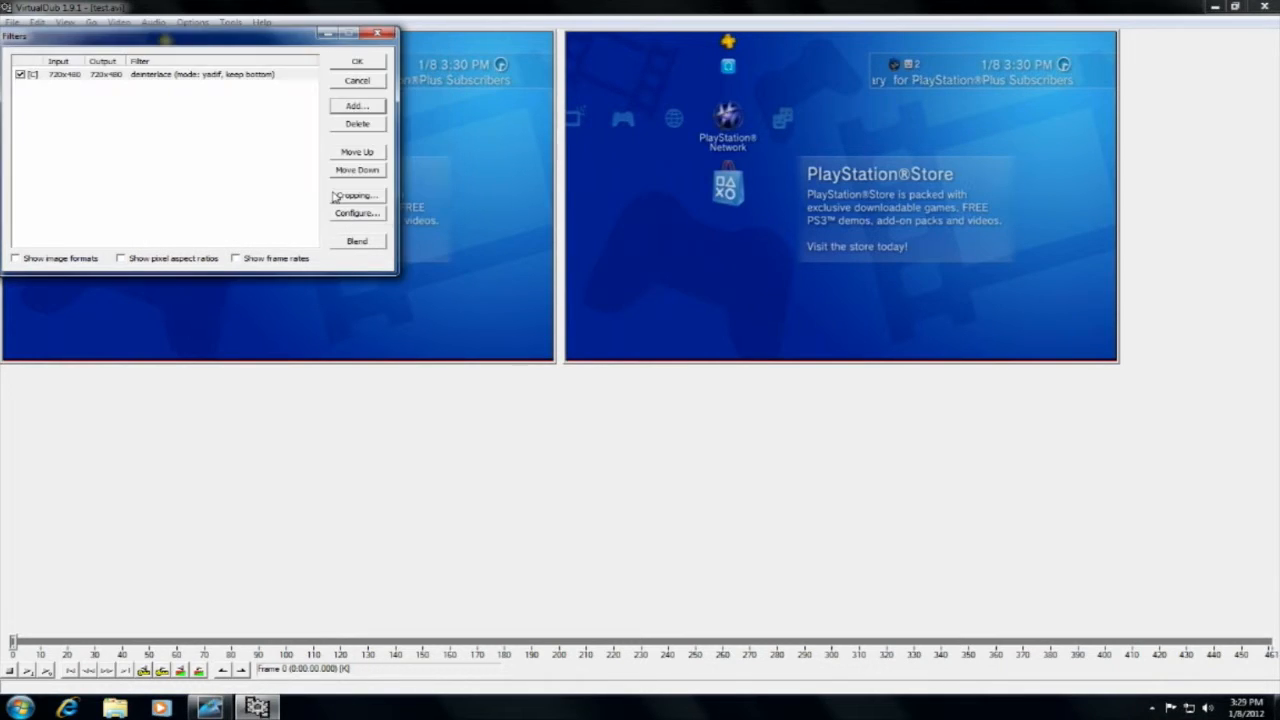
# Add a resize filter with aspect ratio disabled and an absolute size of 1280 x 720 pixels.
pyautogui.click(357, 106)
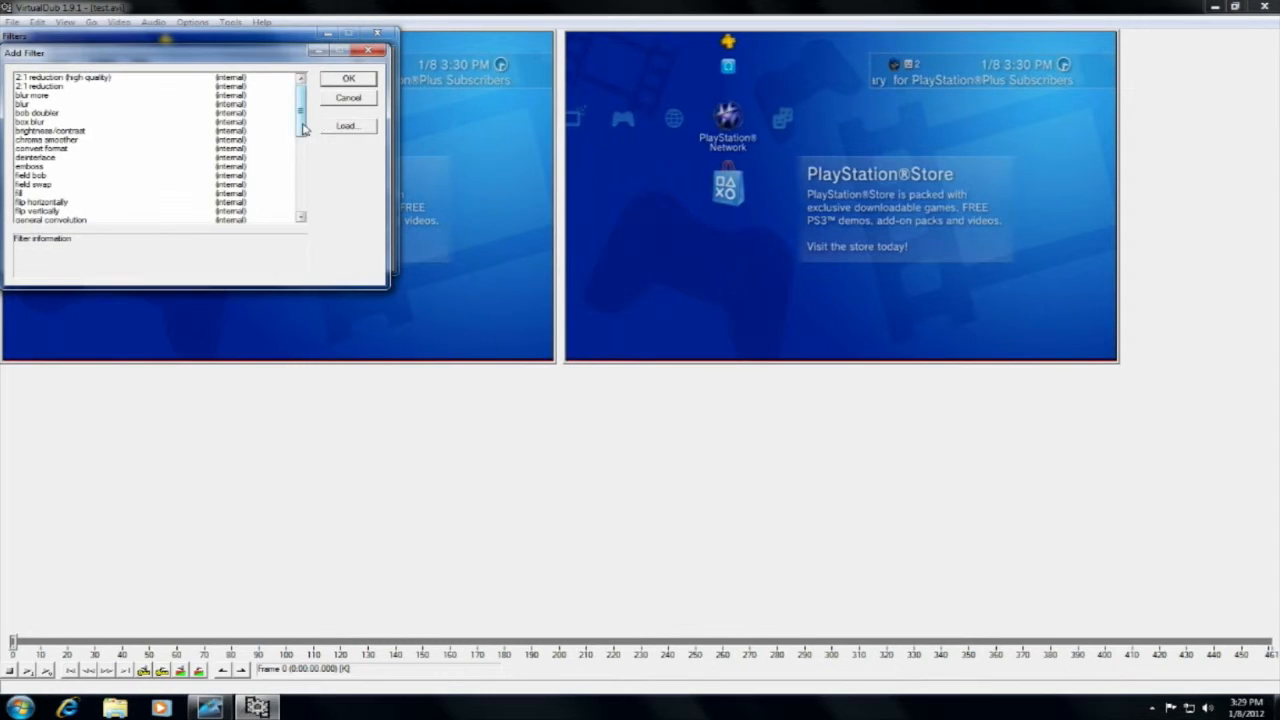
pyautogui.scroll(-5, 300, 180)
pyautogui.click(40, 130)
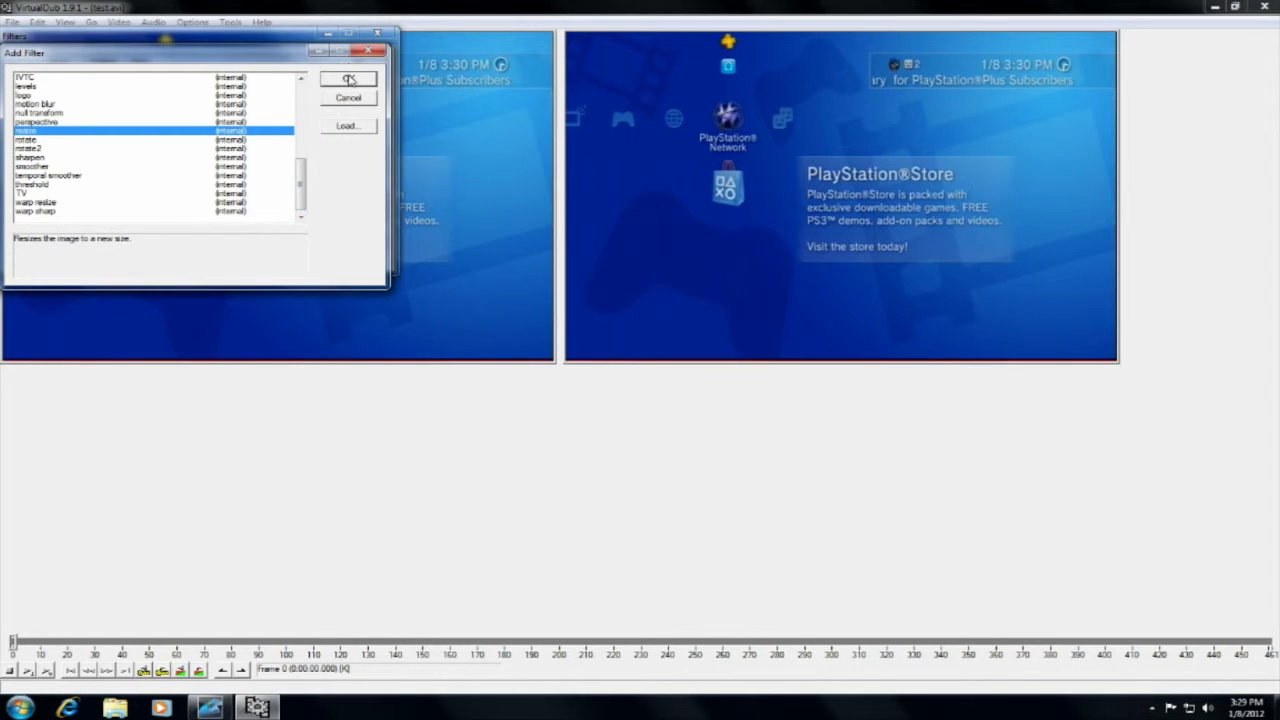
pyautogui.click(348, 79)
pyautogui.click(82, 119)
pyautogui.moveTo(226, 90); pyautogui.dragTo(167, 98)
pyautogui.write('1280')
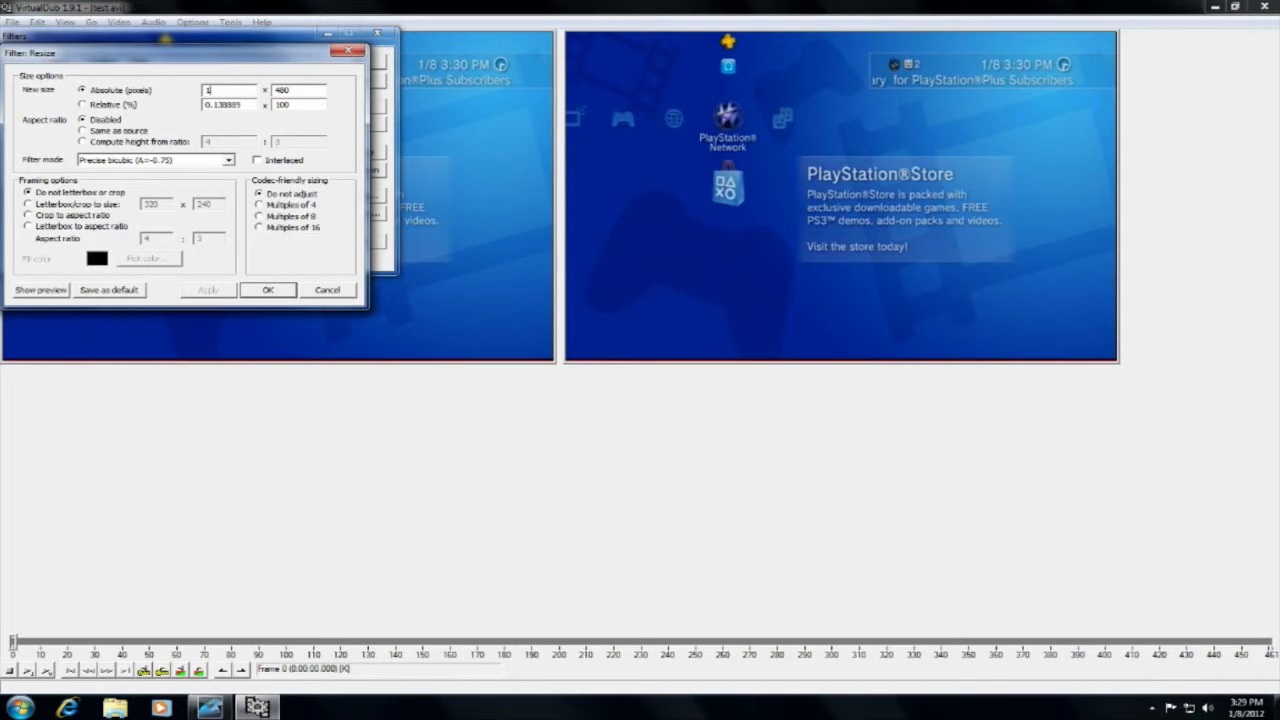
pyautogui.press('Tab')
pyautogui.write('720')
pyautogui.click(264, 290)
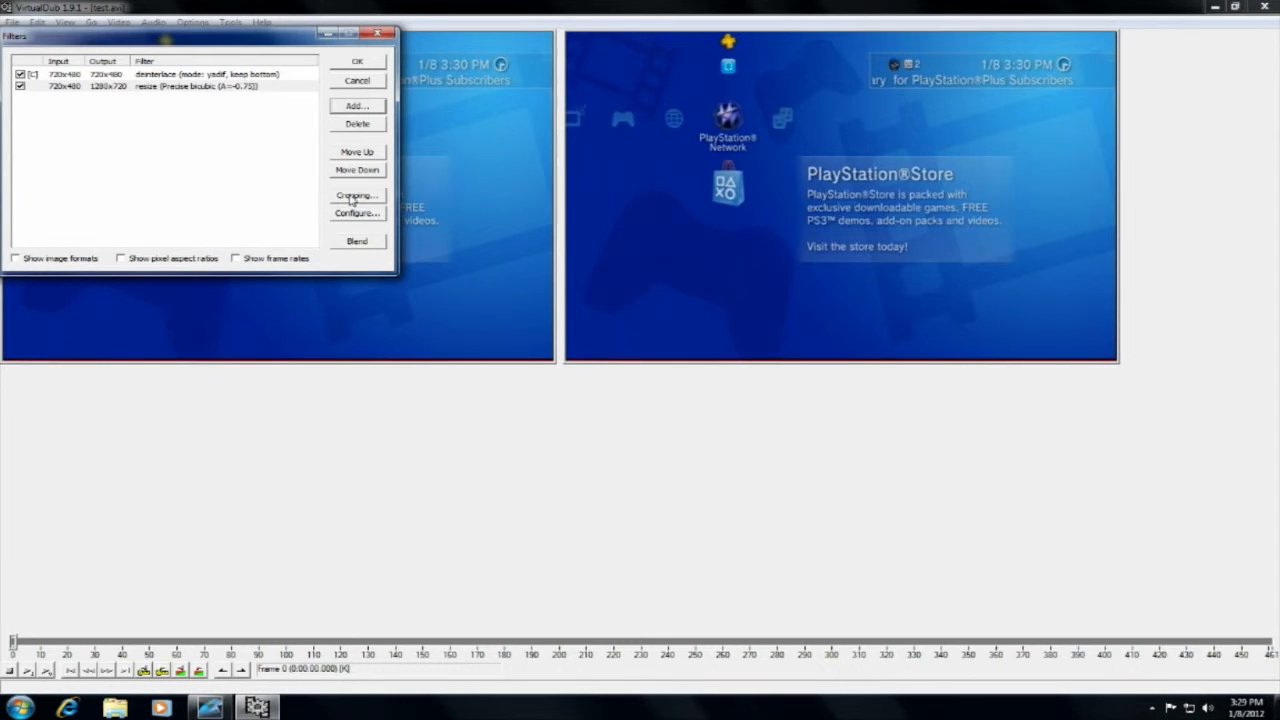
# Crop the deinterlace filter's input with a Y2 offset of 6 and an X2 offset of 1.
pyautogui.click(213, 76)
pyautogui.click(352, 195)
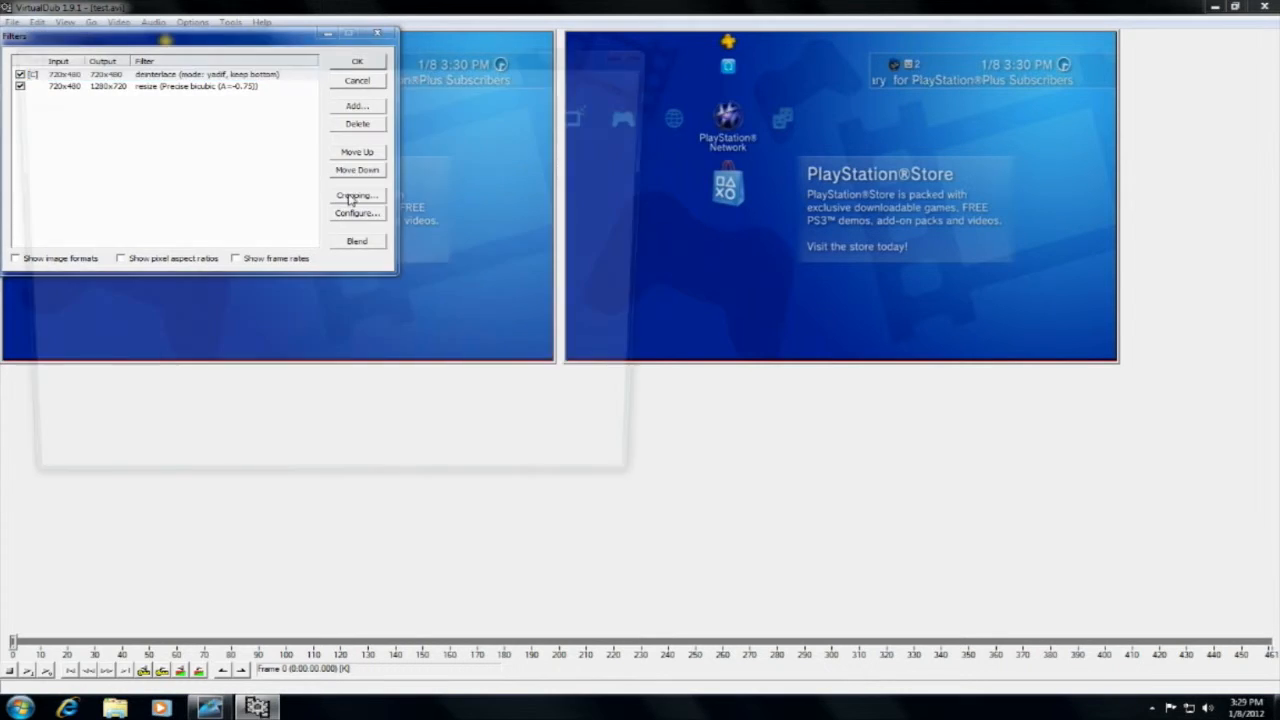
pyautogui.click(79, 416)
pyautogui.click(79, 416)
pyautogui.click(79, 416)
pyautogui.click(79, 416)
pyautogui.click(79, 416)
pyautogui.click(79, 416)
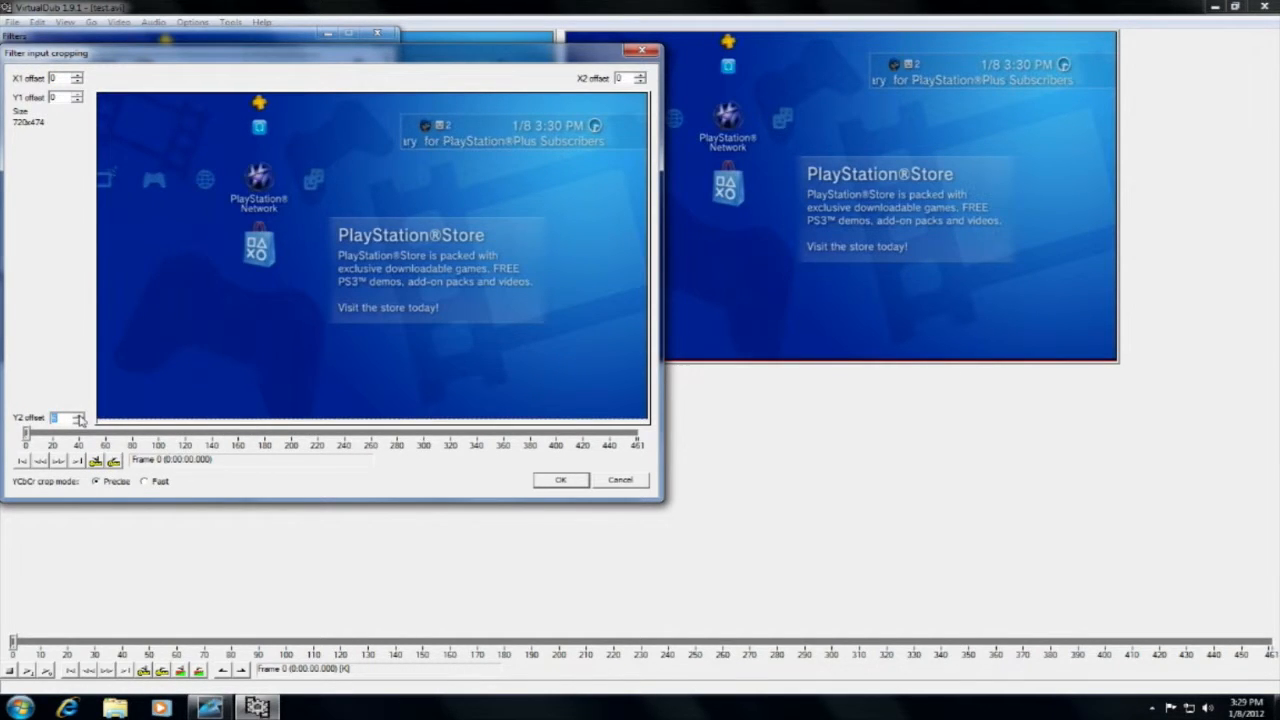
pyautogui.click(641, 80)
pyautogui.click(578, 478)
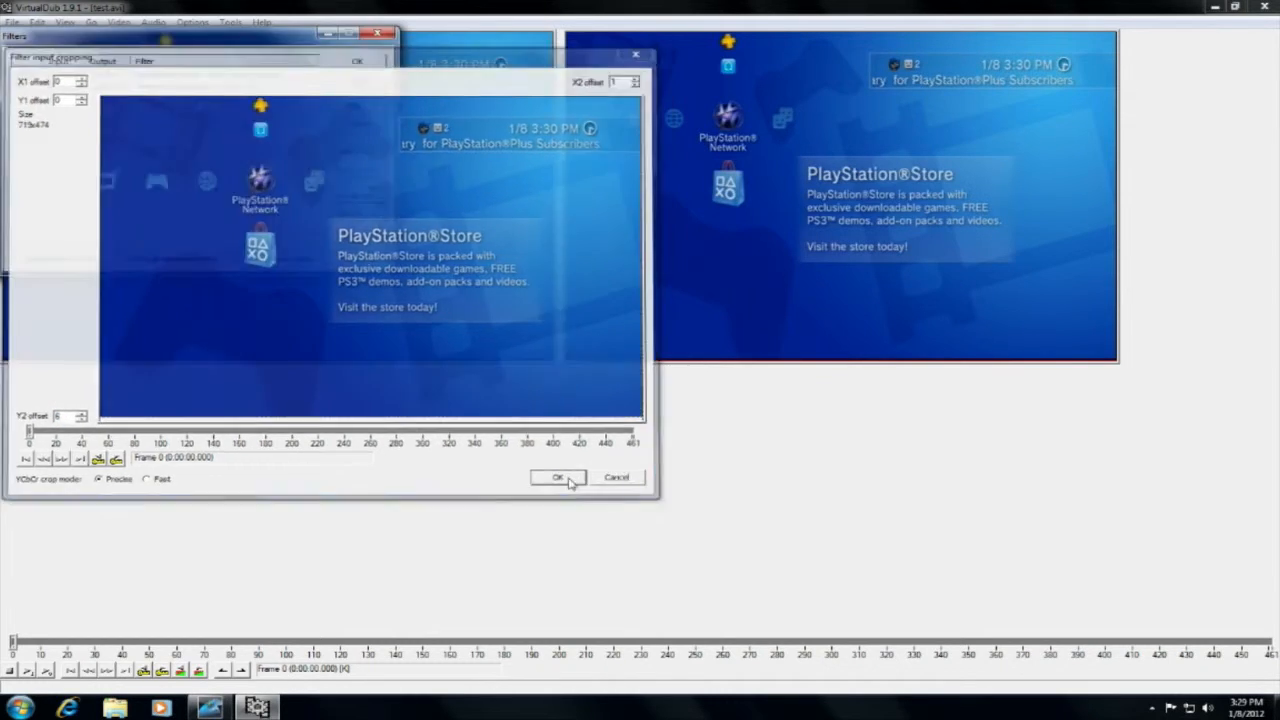
# Check the resize filter's input cropping and close it without changes.
pyautogui.click(233, 88)
pyautogui.click(356, 196)
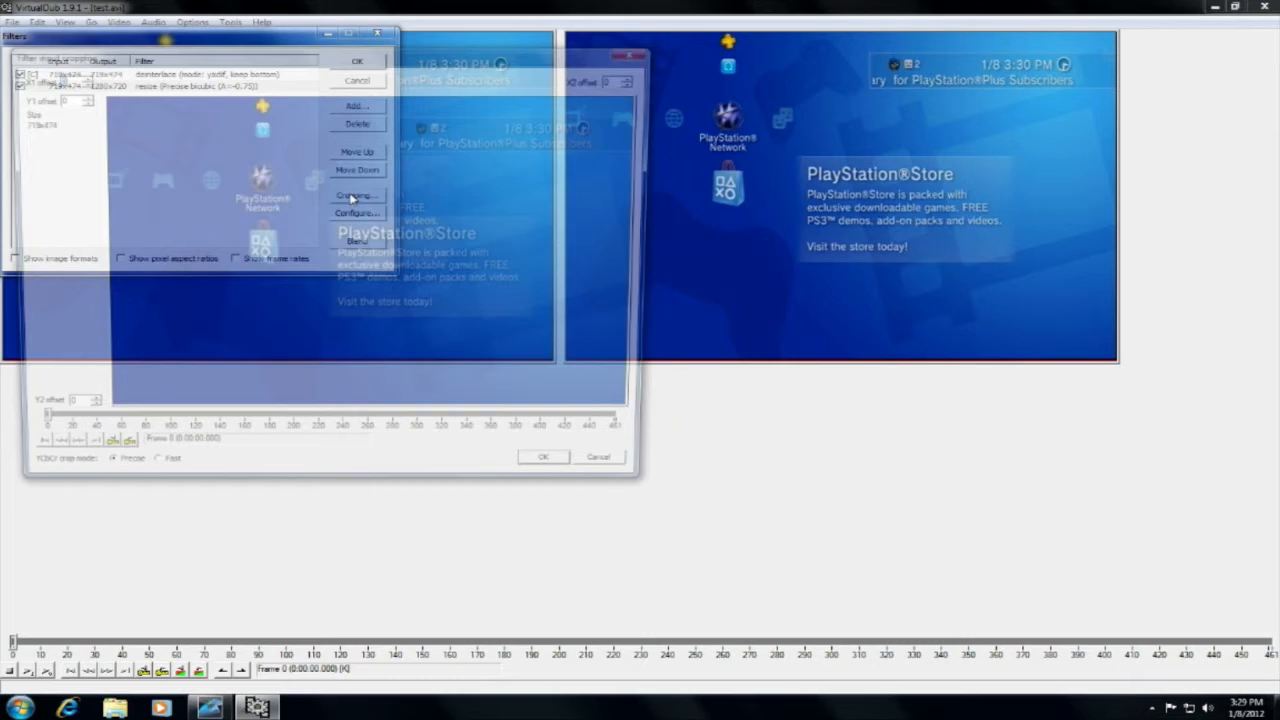
pyautogui.click(640, 50)
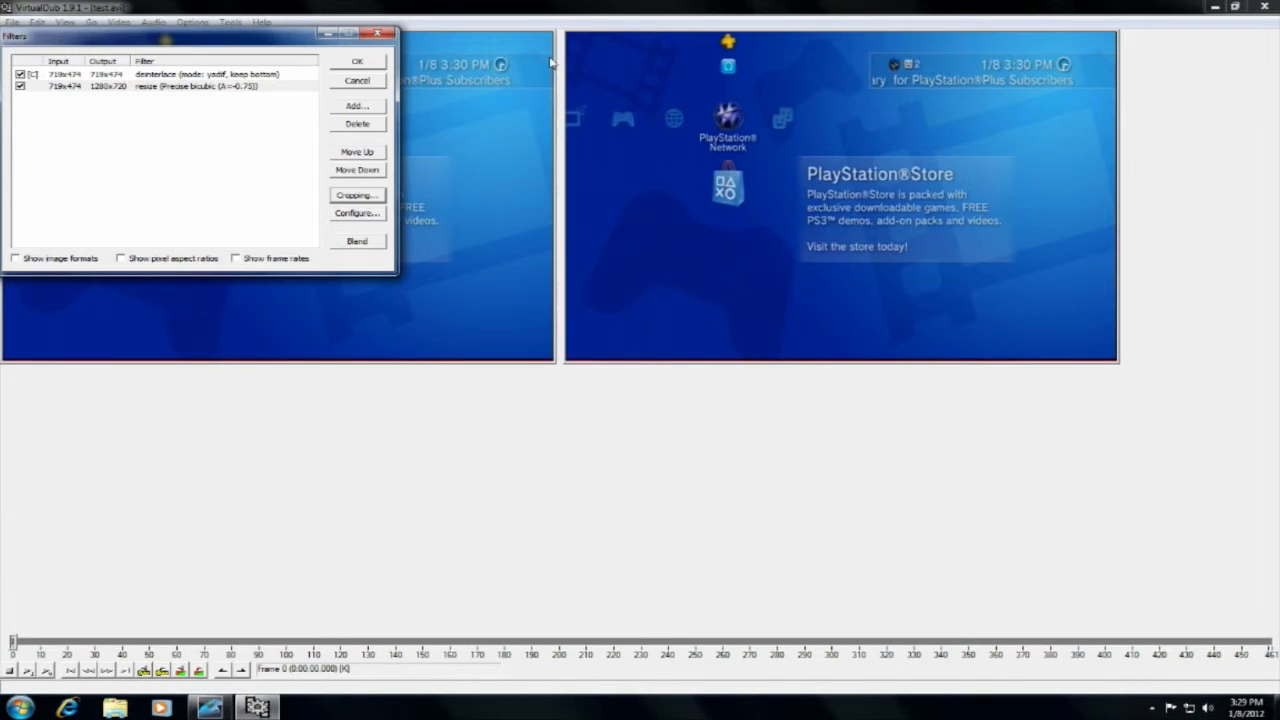
# Add a sharpen filter and raise its strength to slightly below the middle of its range.
pyautogui.click(256, 79)
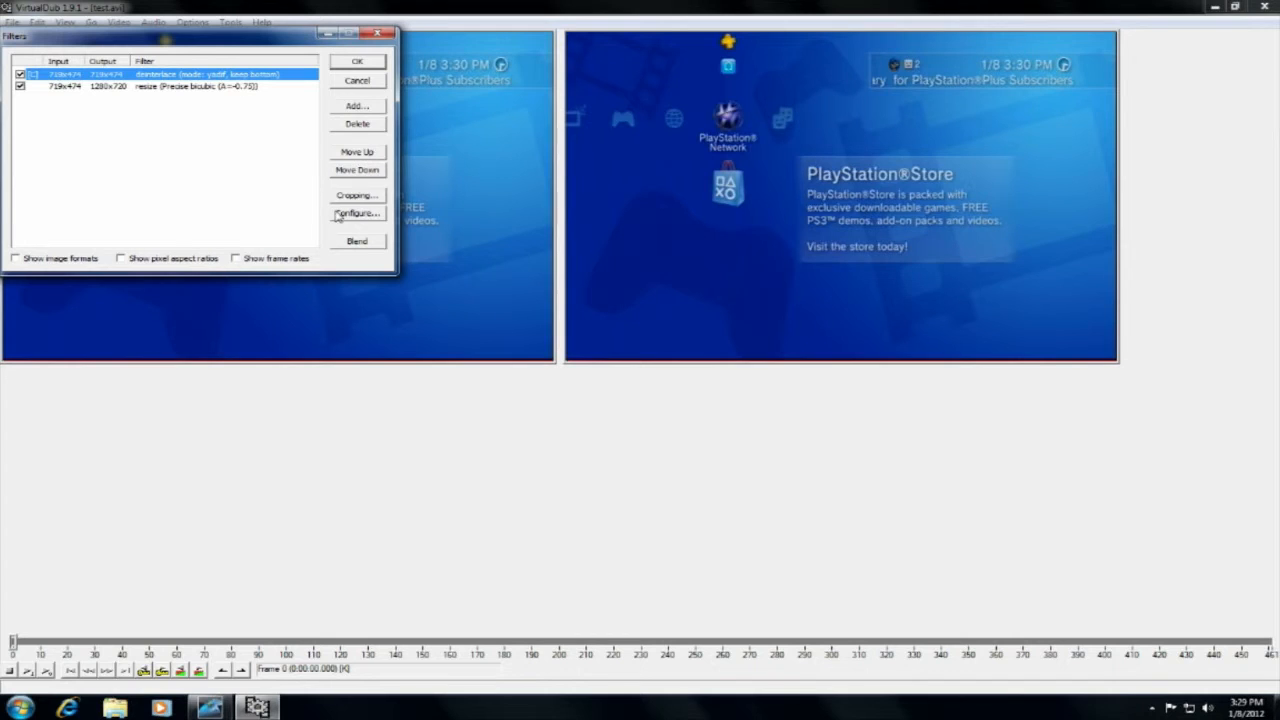
pyautogui.click(363, 108)
pyautogui.moveTo(292, 117); pyautogui.dragTo(298, 224)
pyautogui.click(83, 157)
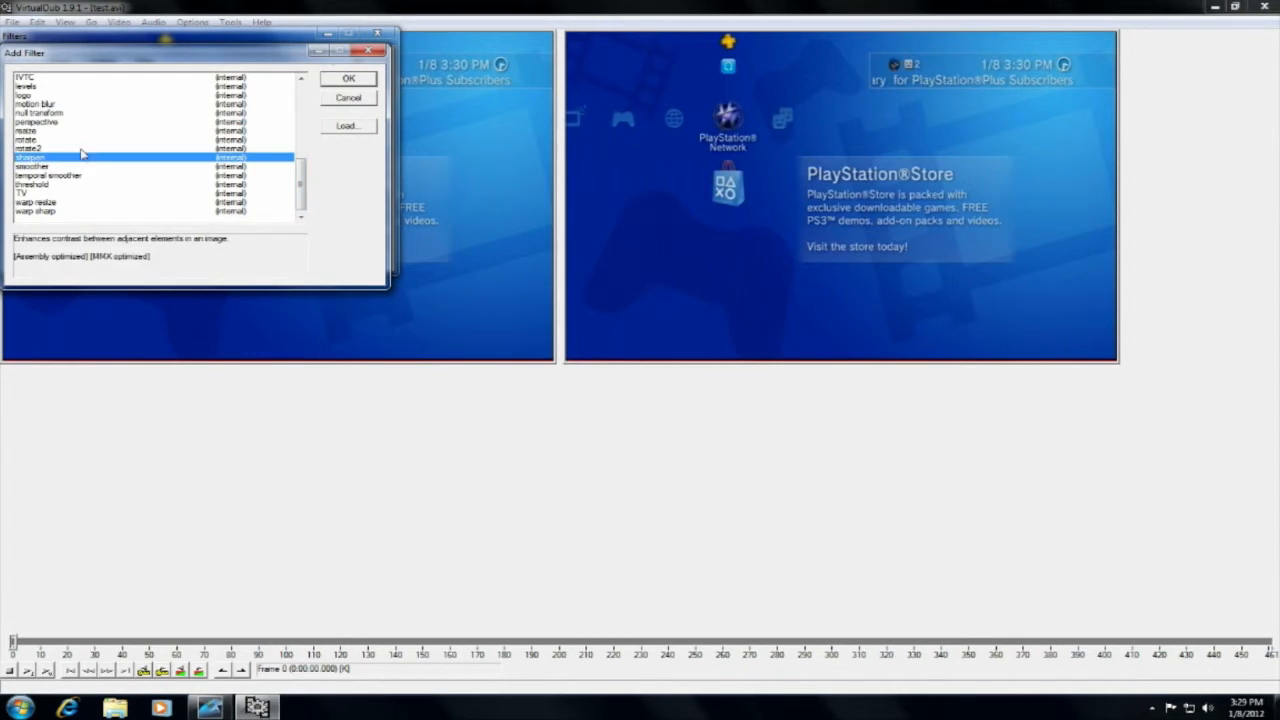
pyautogui.click(350, 82)
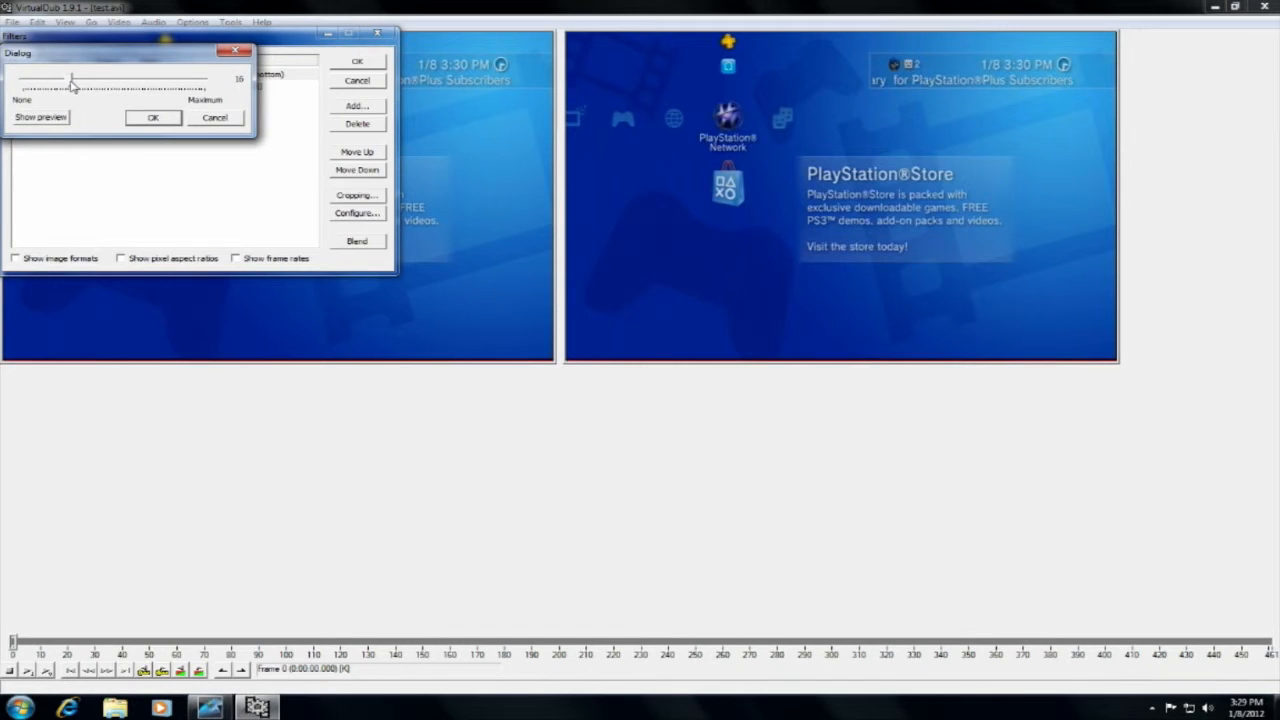
pyautogui.moveTo(70, 88); pyautogui.dragTo(110, 93)
pyautogui.click(170, 121)
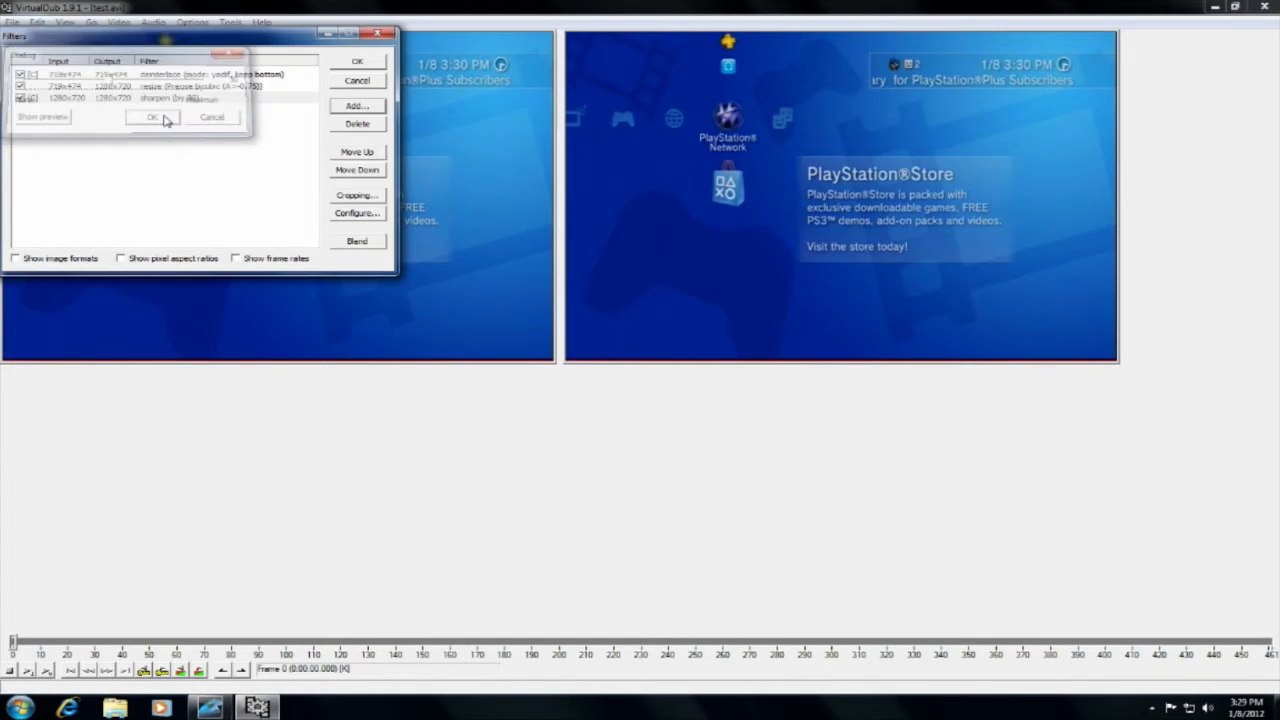
# Accept the filter list and shrink the output preview pane to fit beside the source pane.
pyautogui.click(357, 66)
pyautogui.rightClick(822, 229)
pyautogui.click(860, 305)
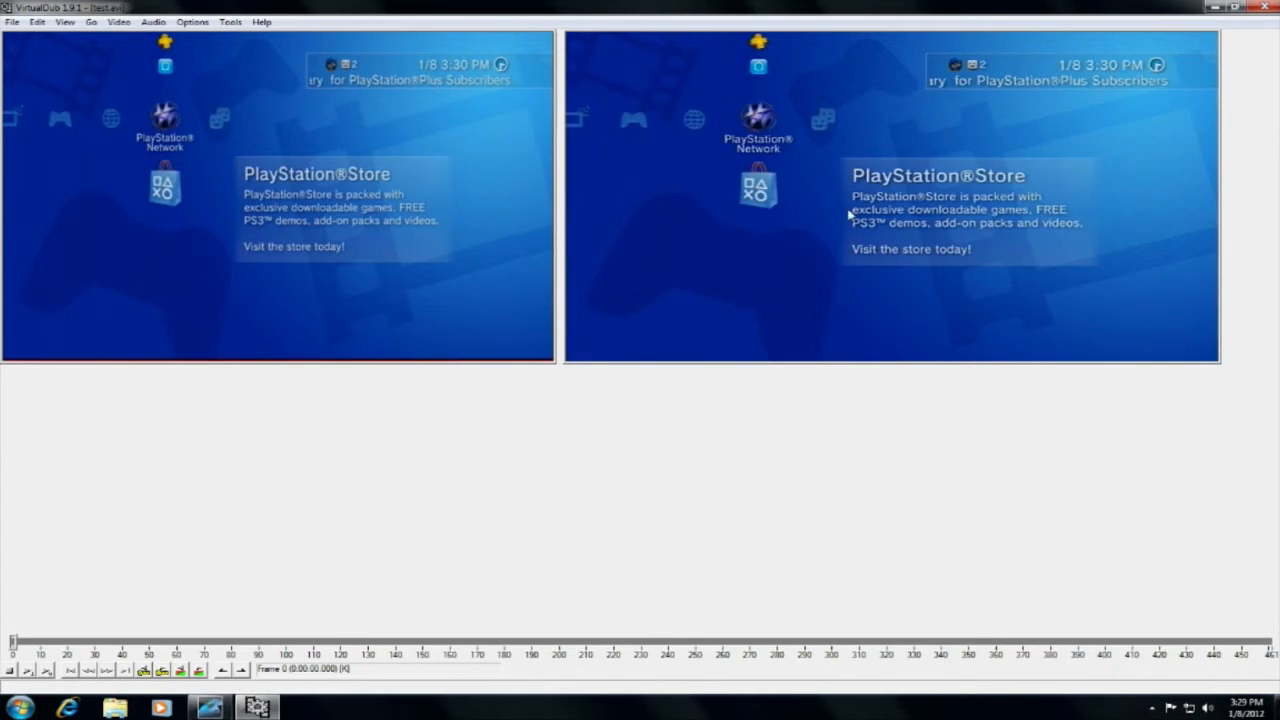
# Save the processed video to the Desktop as an AVI named "test edit" and close VirtualDub.
pyautogui.click(12, 21)
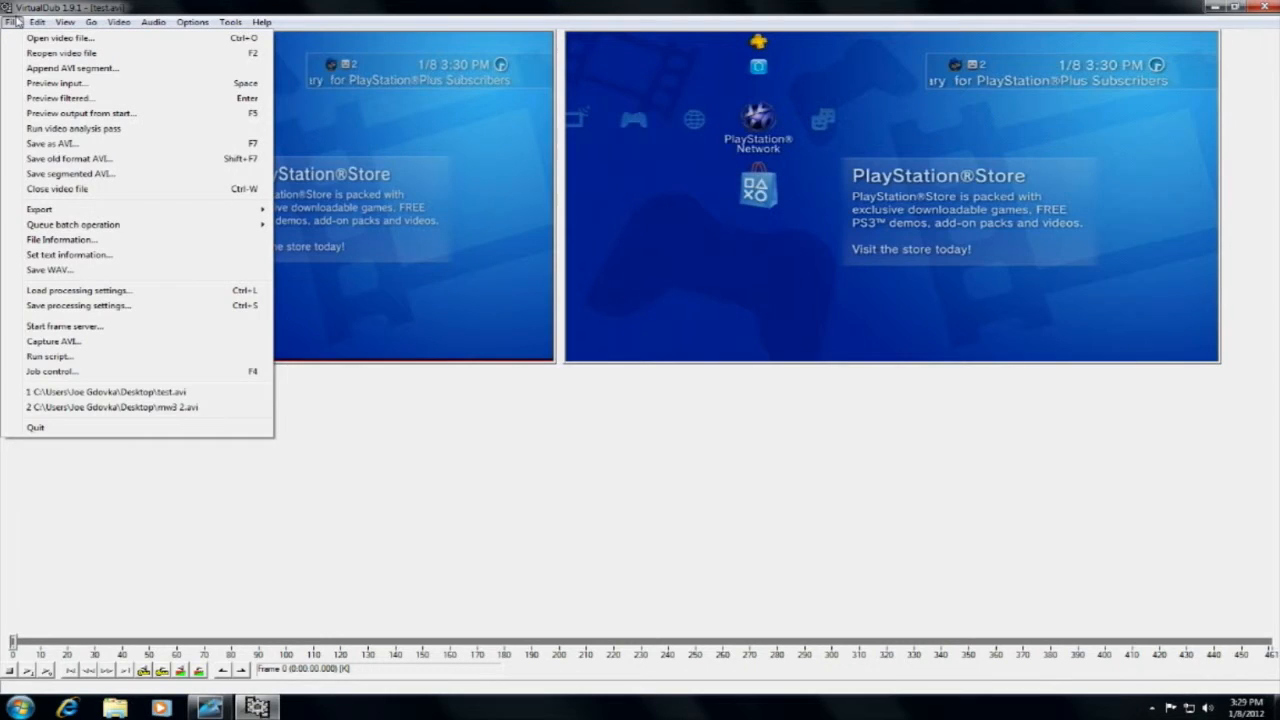
pyautogui.click(50, 143)
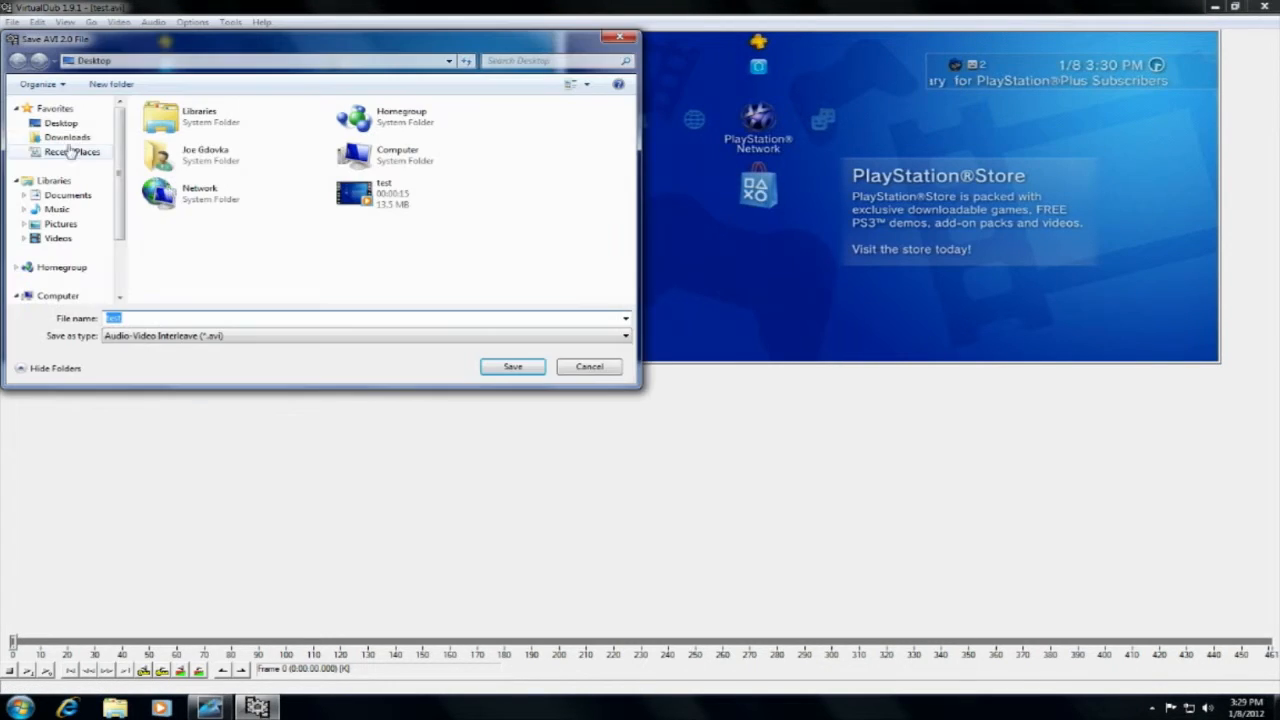
pyautogui.click(330, 317)
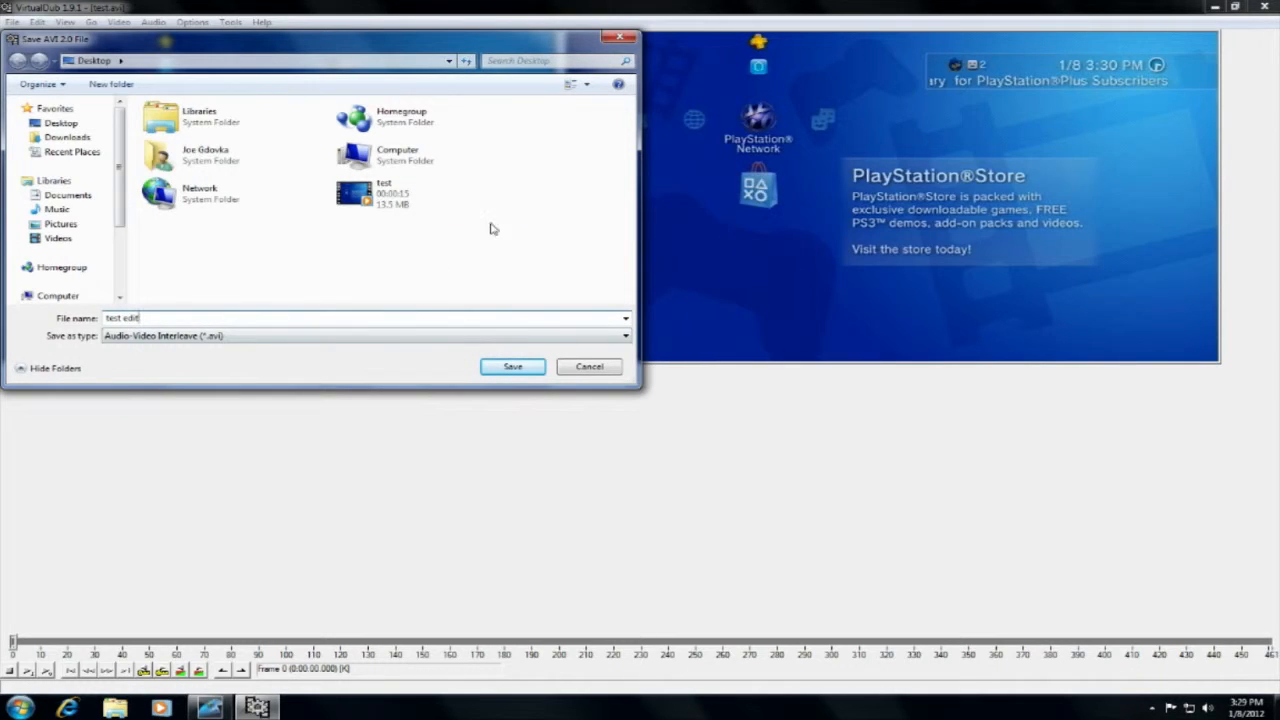
pyautogui.click(512, 367)
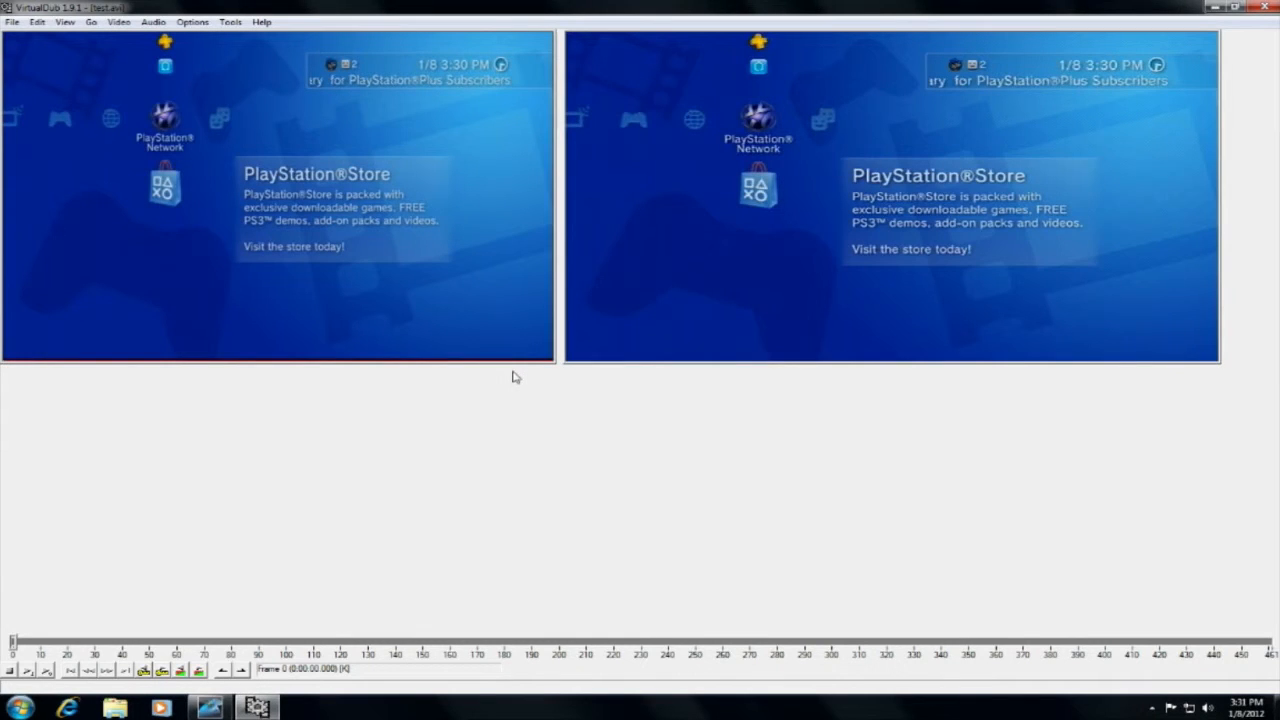
pyautogui.click(1258, 7)
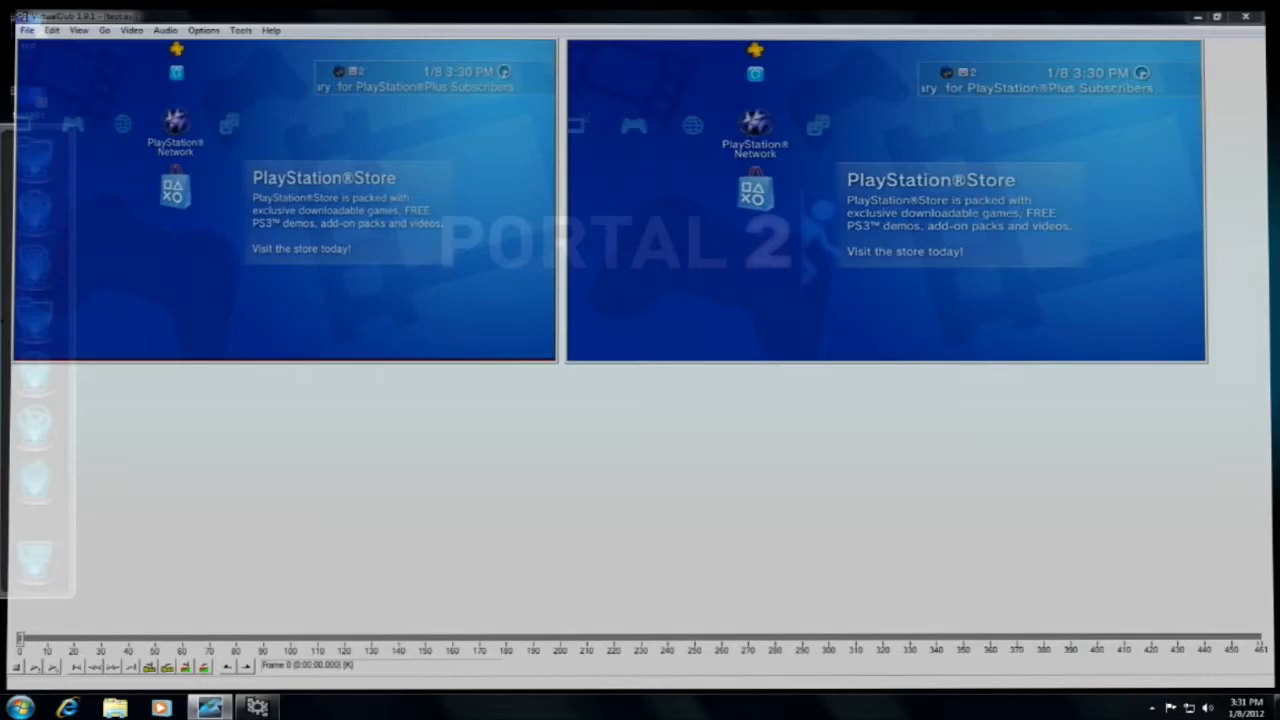
# Place the test video files in the middle of the desktop, play the original "test" video and close the player.
pyautogui.moveTo(295, 68); pyautogui.dragTo(4, 20)
pyautogui.moveTo(86, 97); pyautogui.dragTo(673, 184)
pyautogui.doubleClick(603, 166)
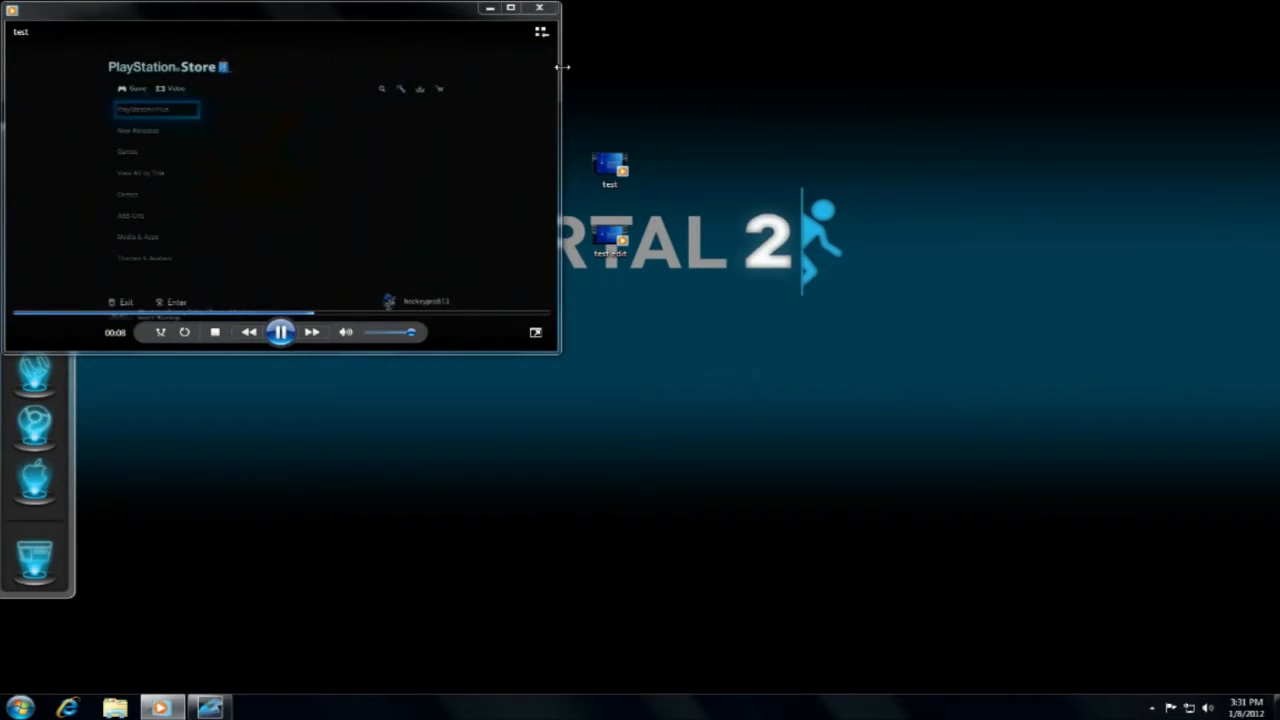
pyautogui.click(541, 14)
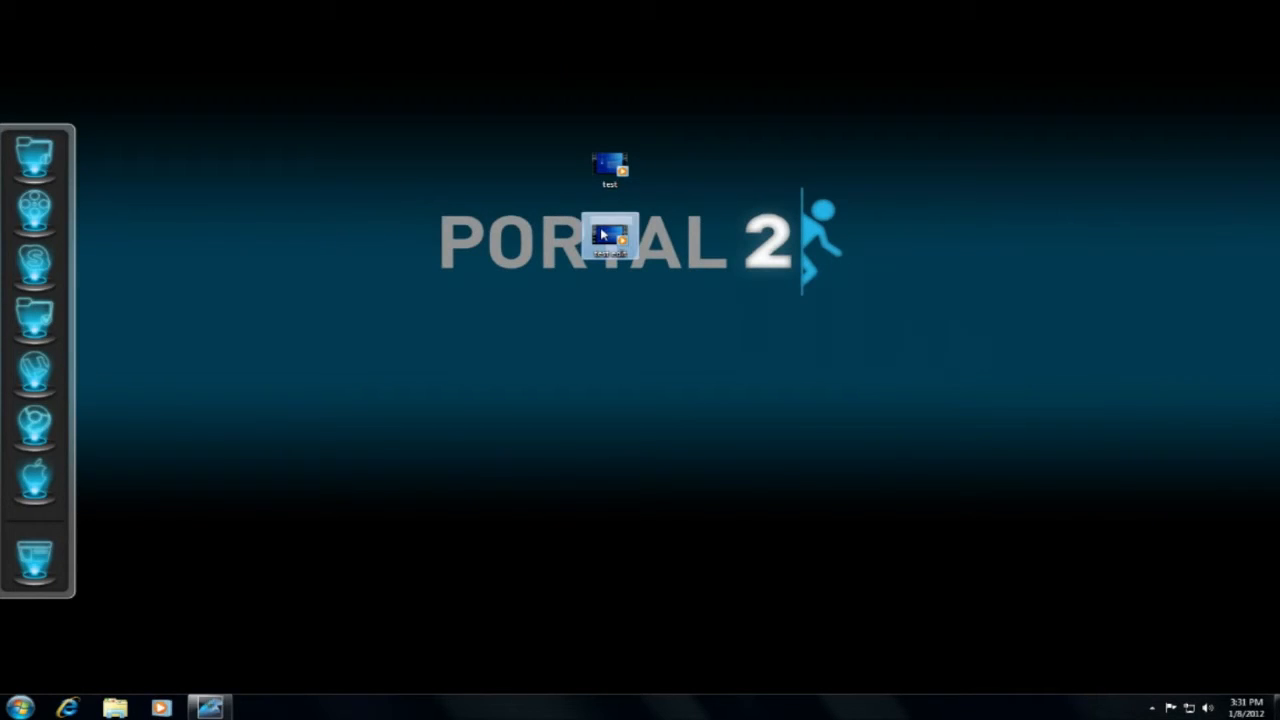
# Play the "test edit" video in a smaller player window to compare its quality, and close the player.
pyautogui.doubleClick(603, 234)
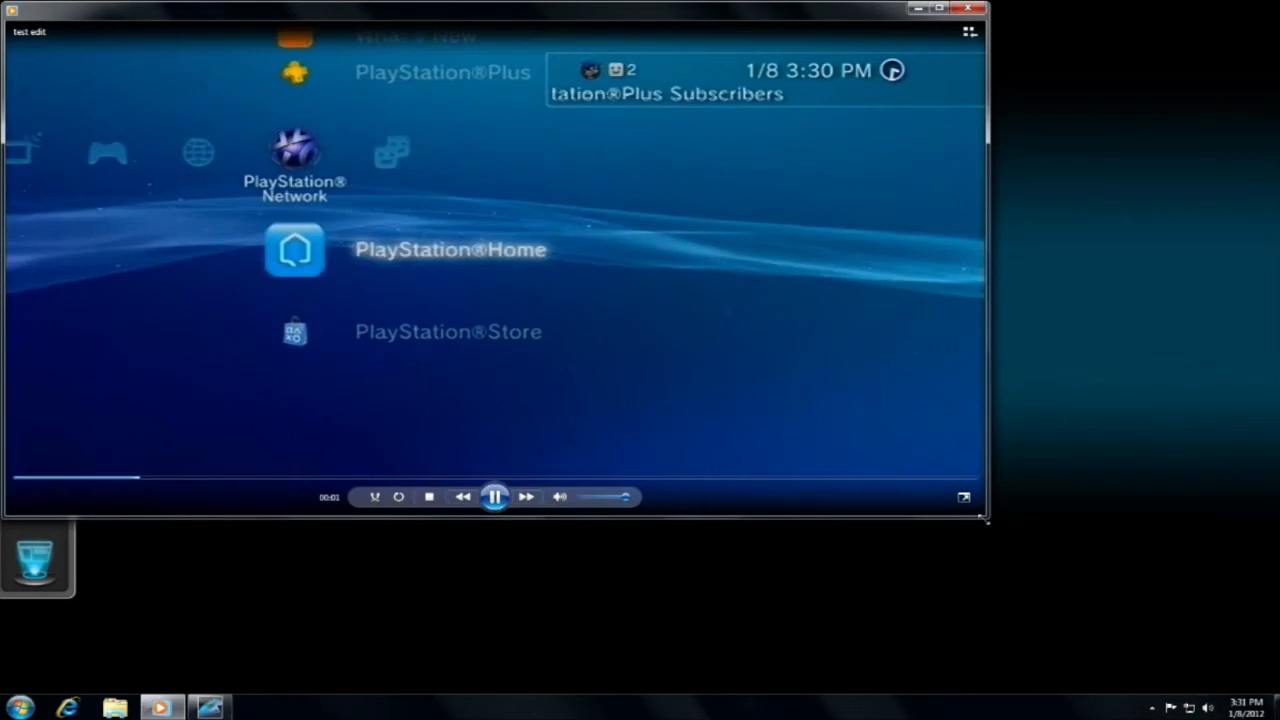
pyautogui.moveTo(988, 517); pyautogui.dragTo(606, 326)
pyautogui.click(596, 14)
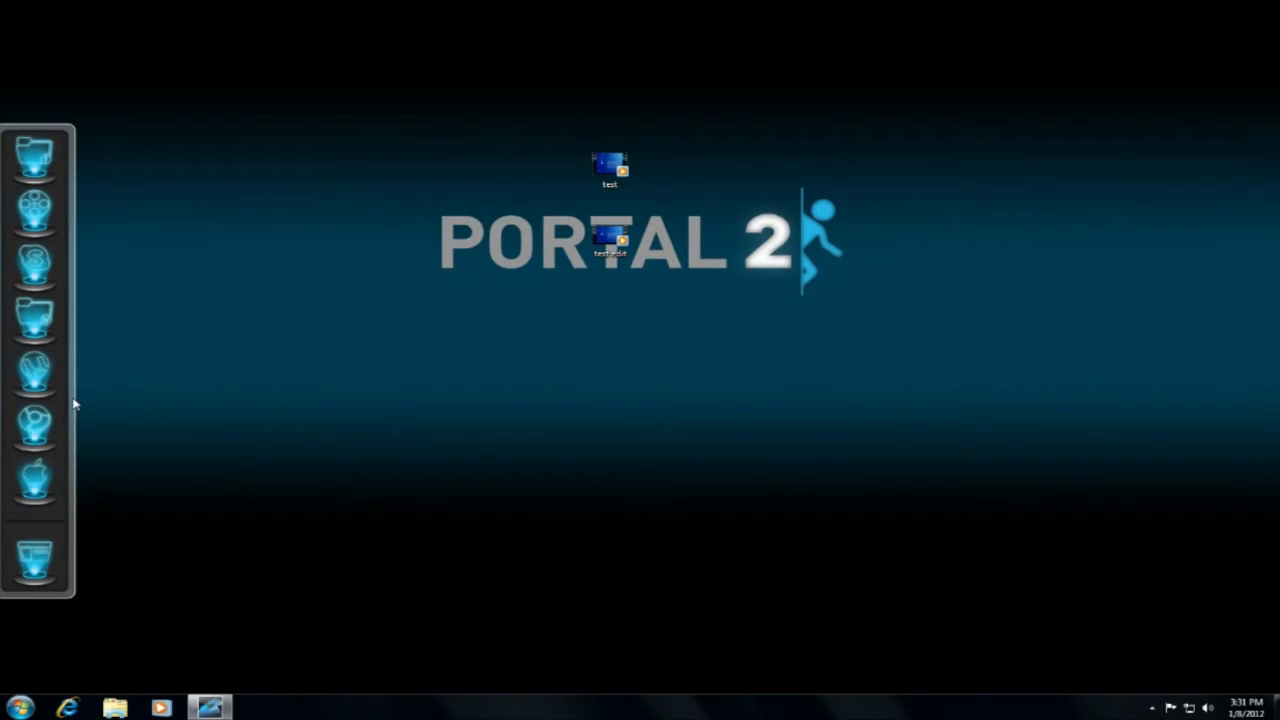
# Launch Vegas Pro 10.0 and place the "test edit" video from the desktop at the start of the timeline.
pyautogui.click(58, 228)
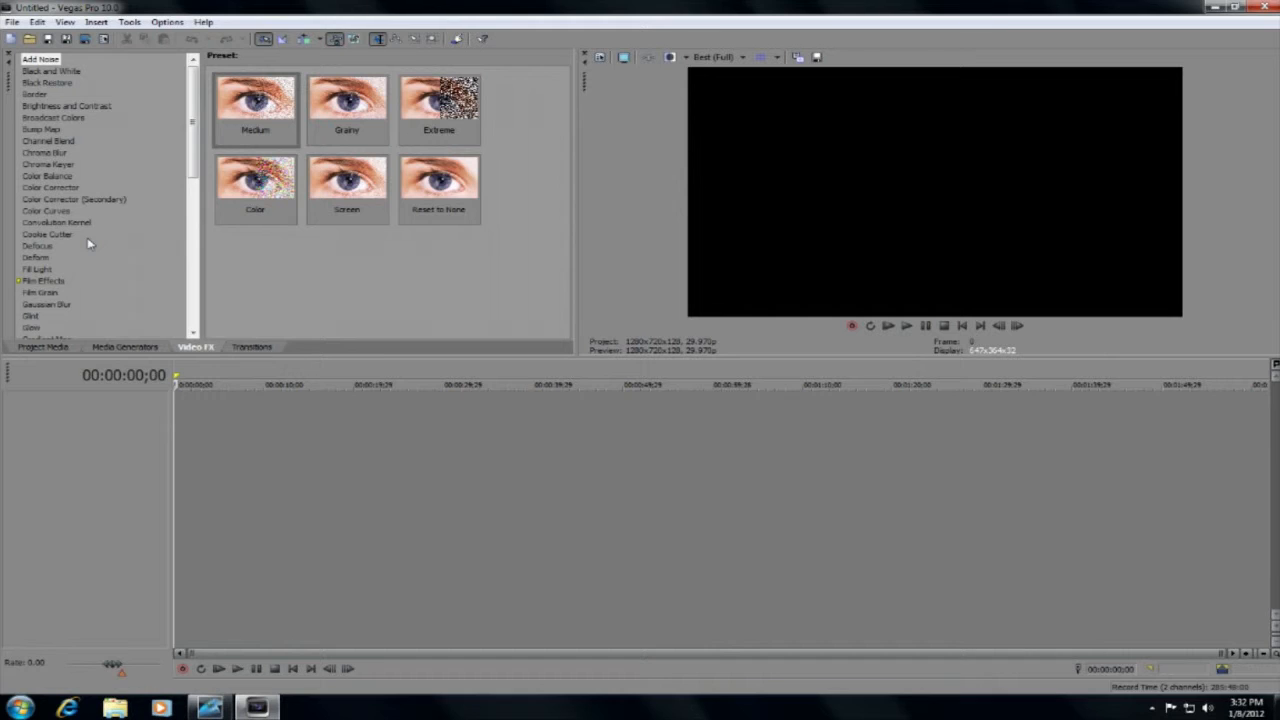
pyautogui.click(1214, 6)
pyautogui.moveTo(603, 243); pyautogui.dragTo(174, 446)
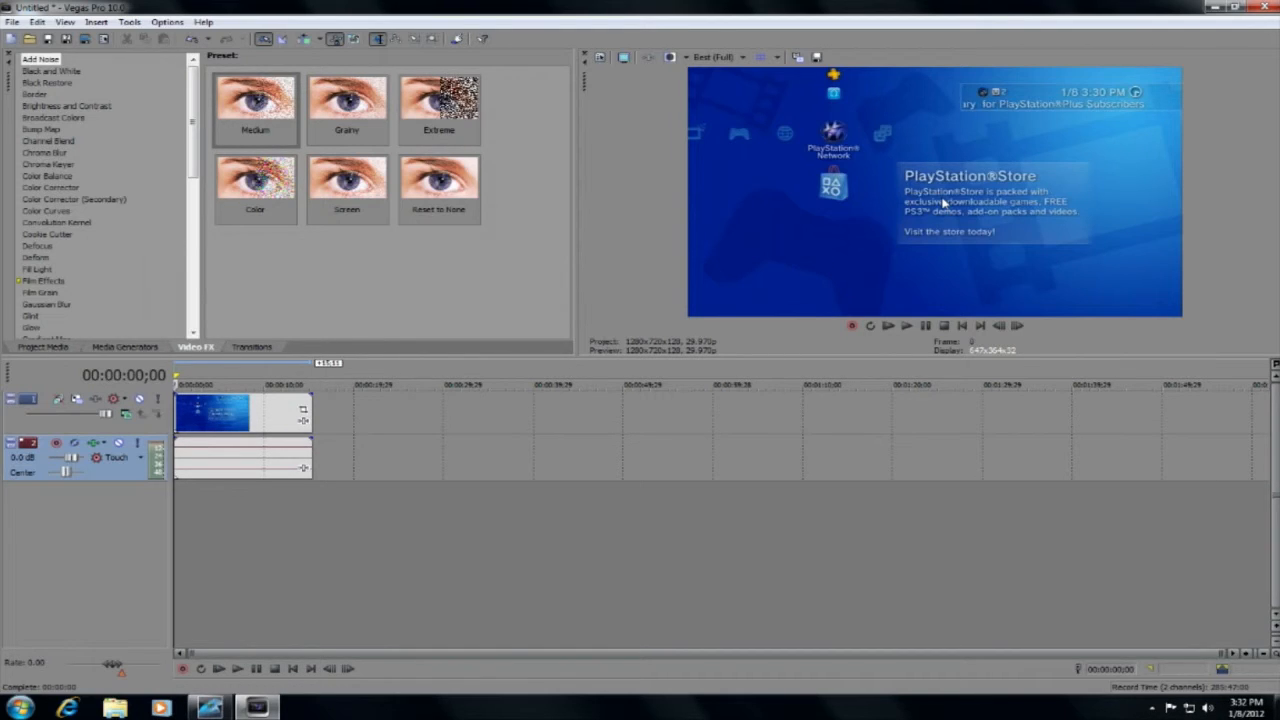
# In the video event's properties, turn off Maintain aspect ratio and choose Disable resample.
pyautogui.rightClick(261, 413)
pyautogui.click(296, 402)
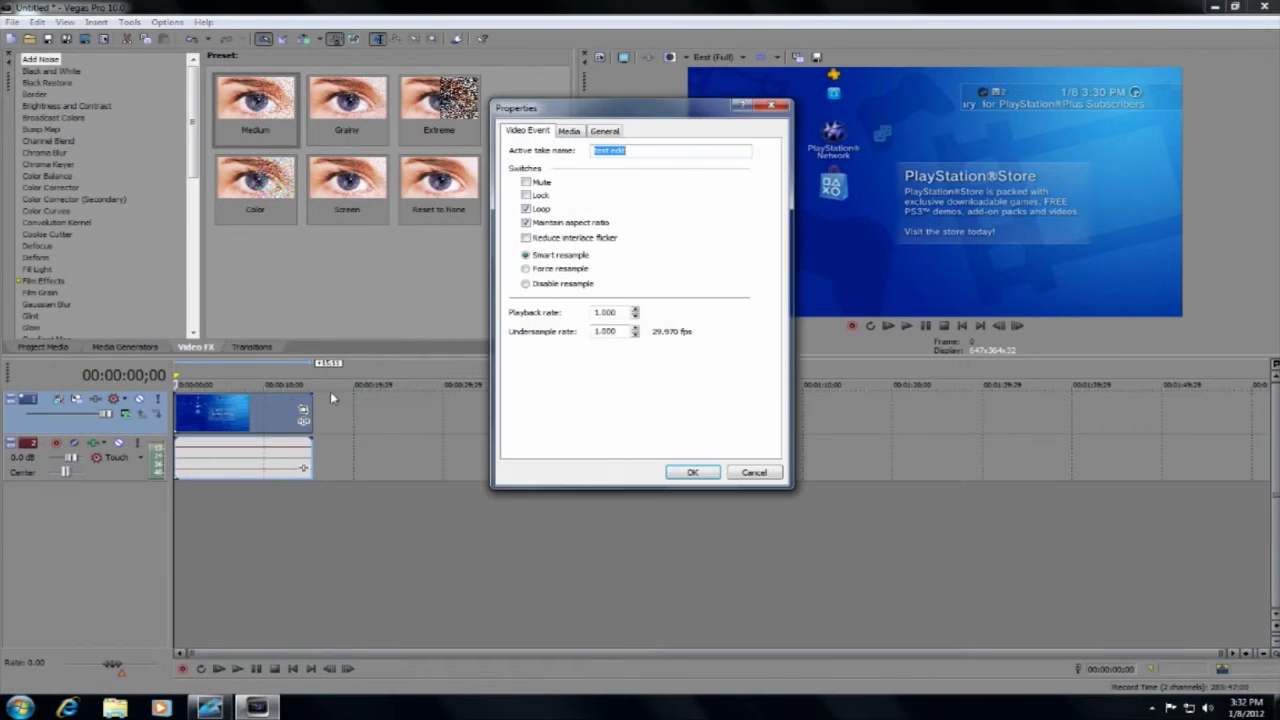
pyautogui.click(526, 222)
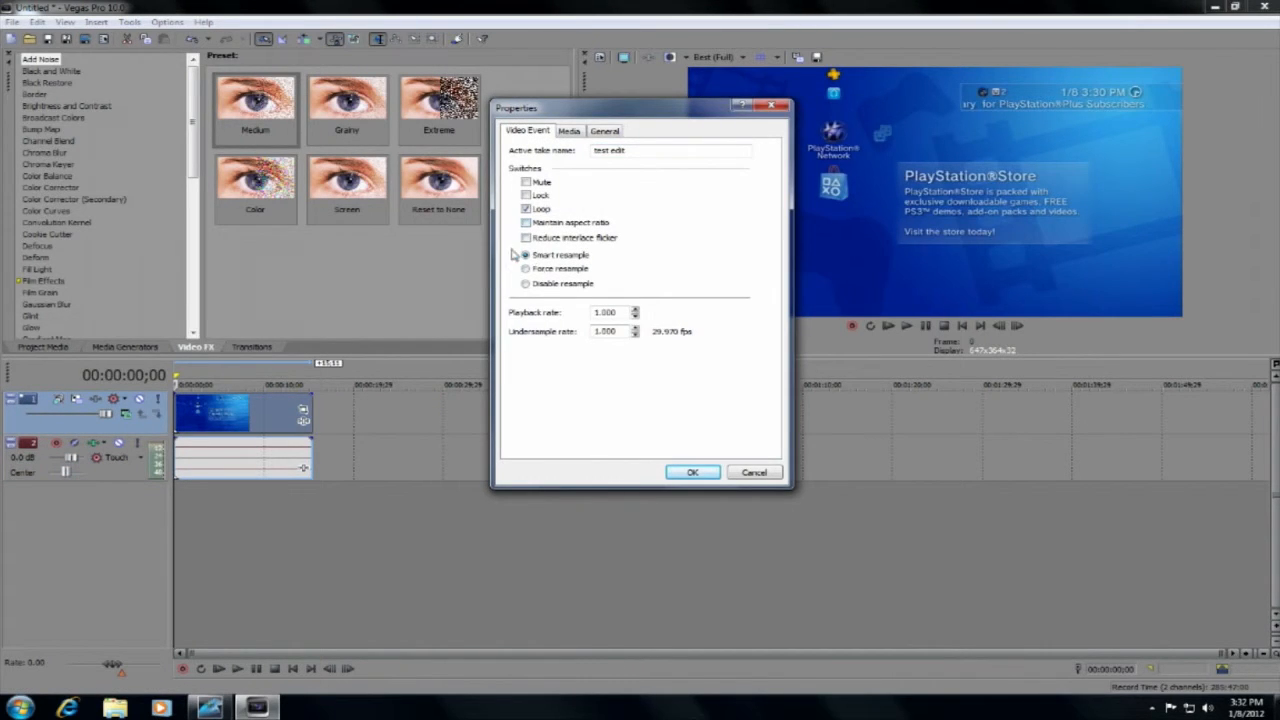
pyautogui.click(525, 284)
pyautogui.click(690, 472)
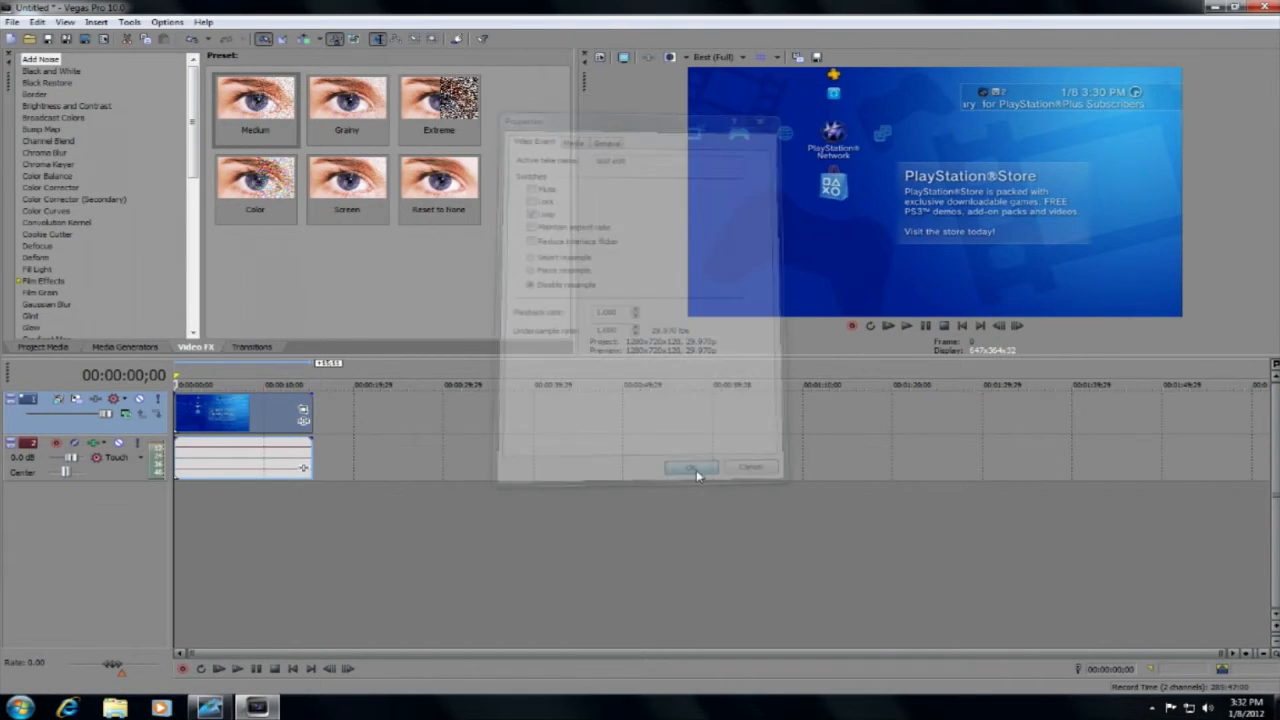
# Try to crop the clip's lower edge slightly in Event Pan/Crop, and restore the full 720 frame height.
pyautogui.click(303, 410)
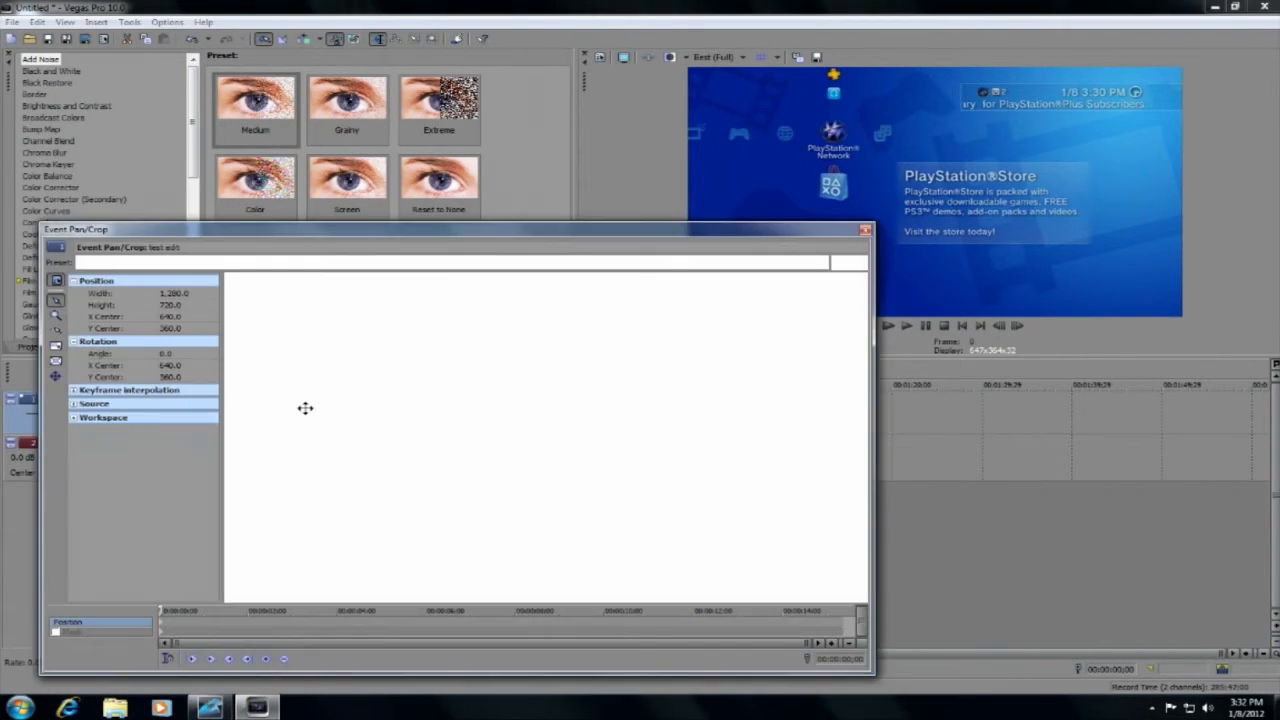
pyautogui.moveTo(547, 587); pyautogui.dragTo(547, 584)
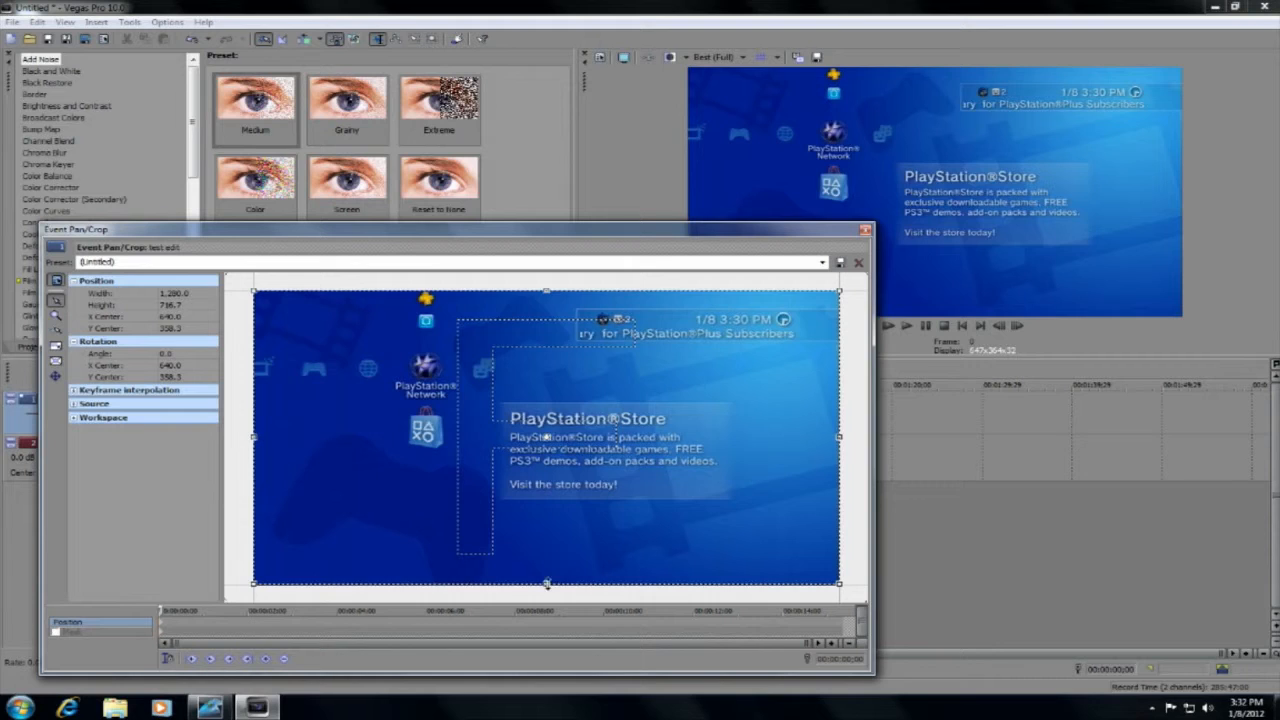
pyautogui.moveTo(547, 583); pyautogui.dragTo(547, 583)
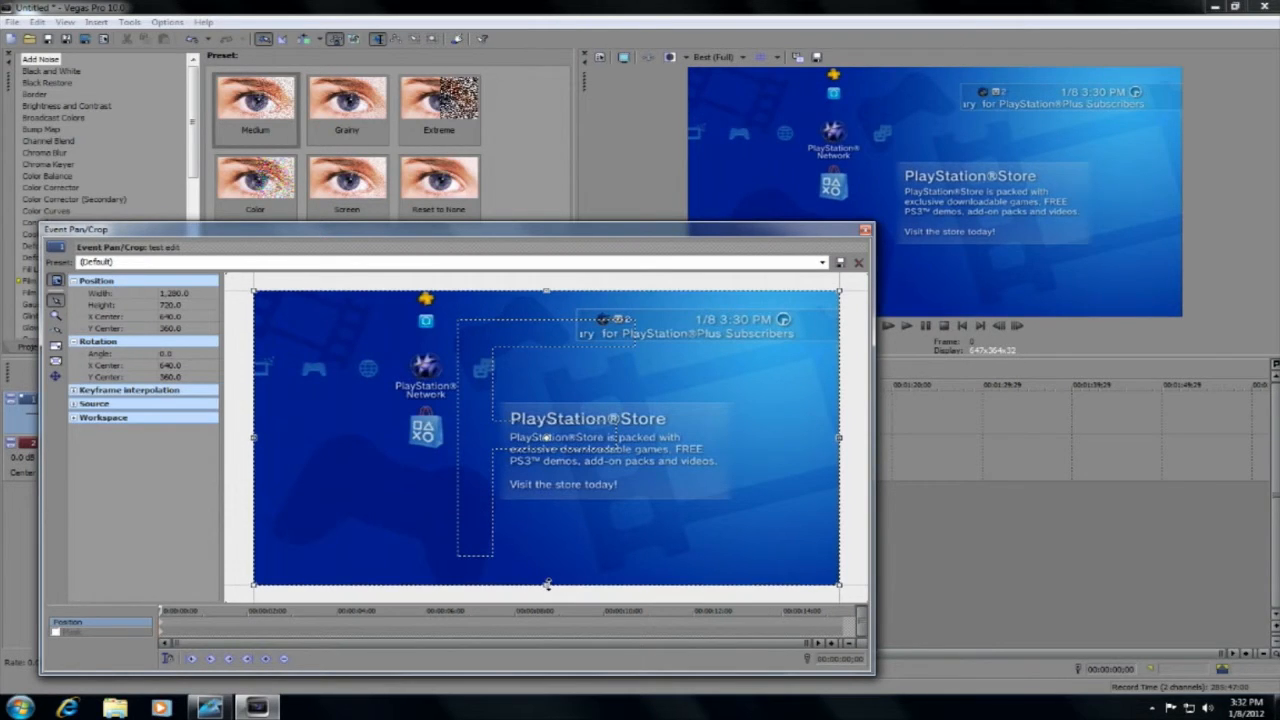
pyautogui.click(865, 229)
# Preview a few seconds of the clip, and select the timeline region from the start to 00:00:16;05.
pyautogui.click(906, 329)
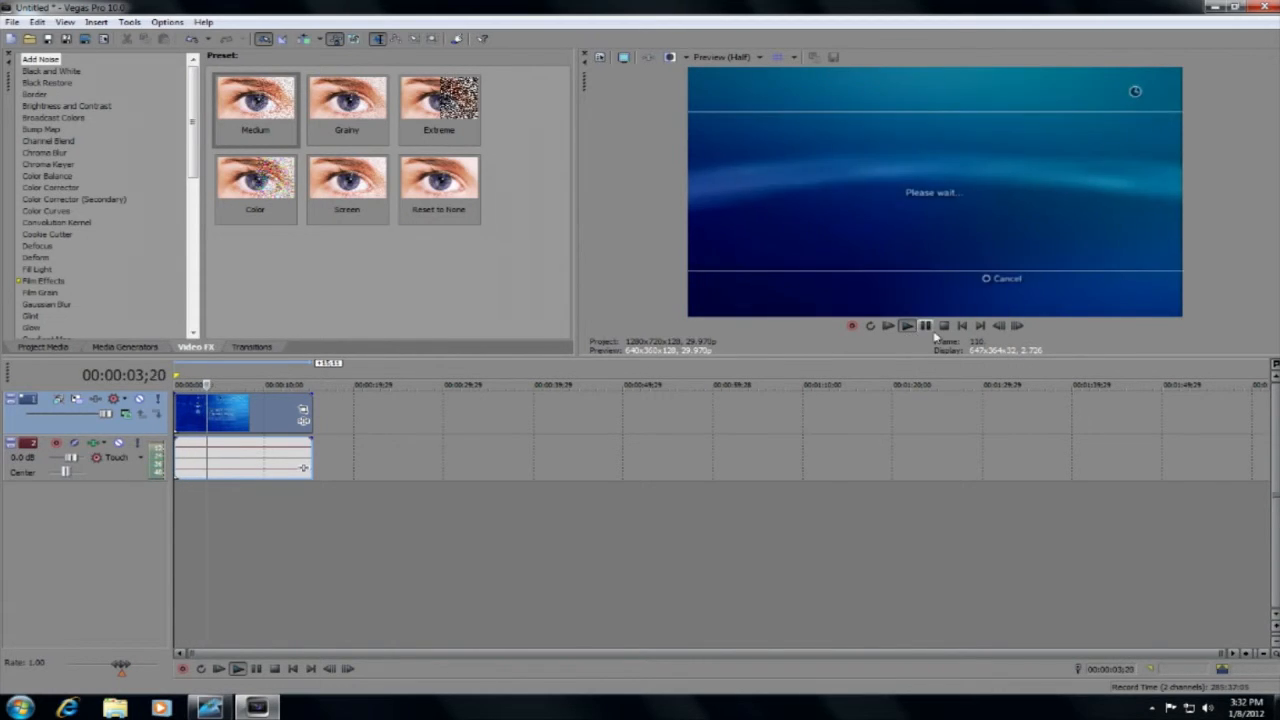
pyautogui.click(931, 333)
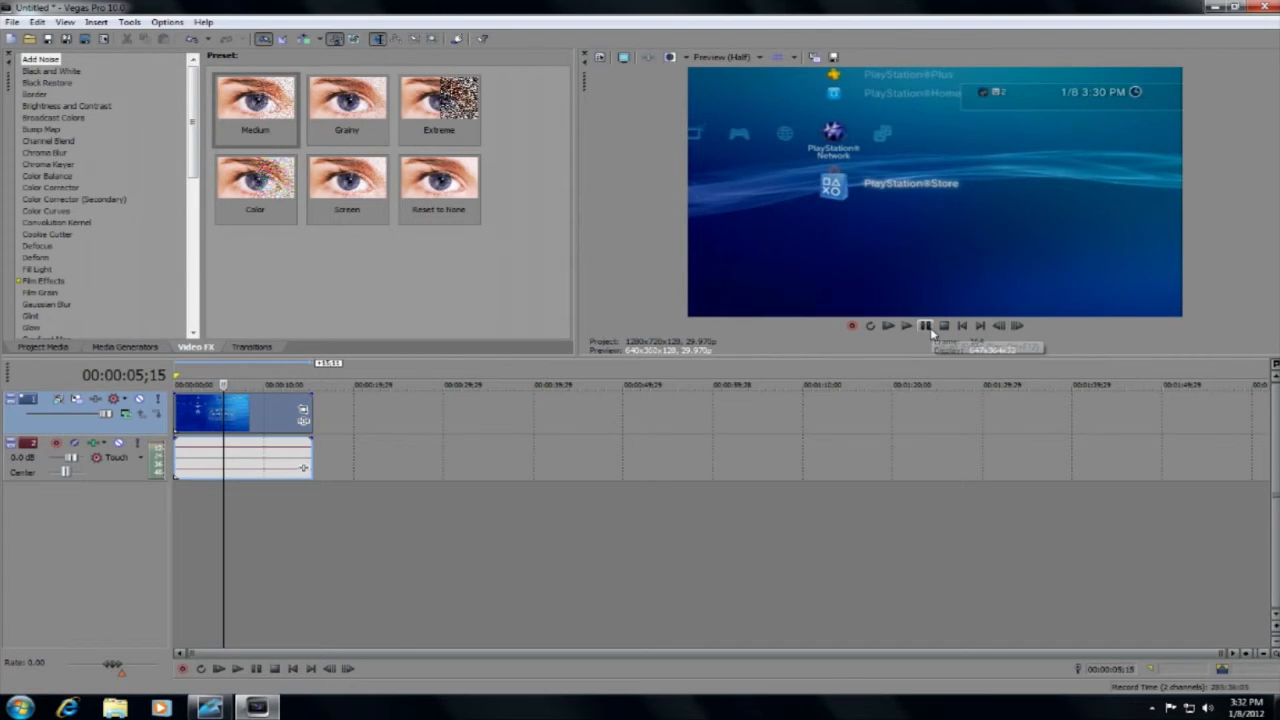
pyautogui.doubleClick(250, 423)
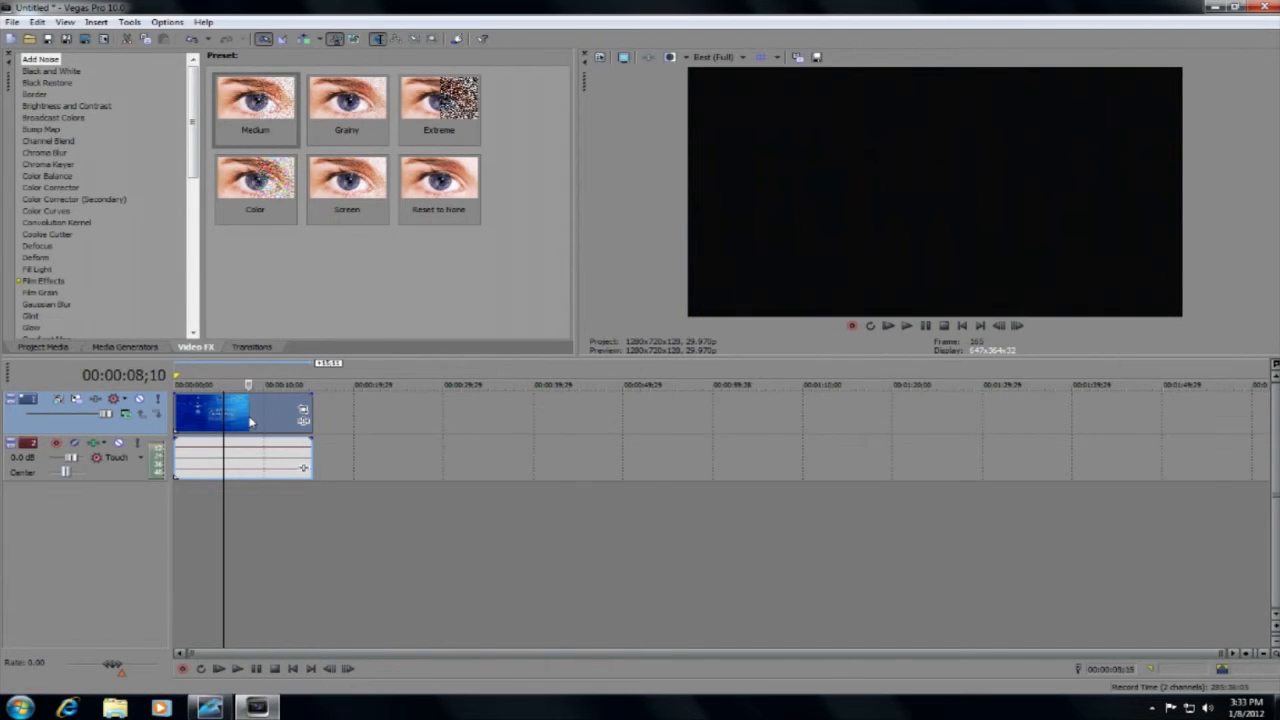
pyautogui.moveTo(314, 534); pyautogui.dragTo(319, 534)
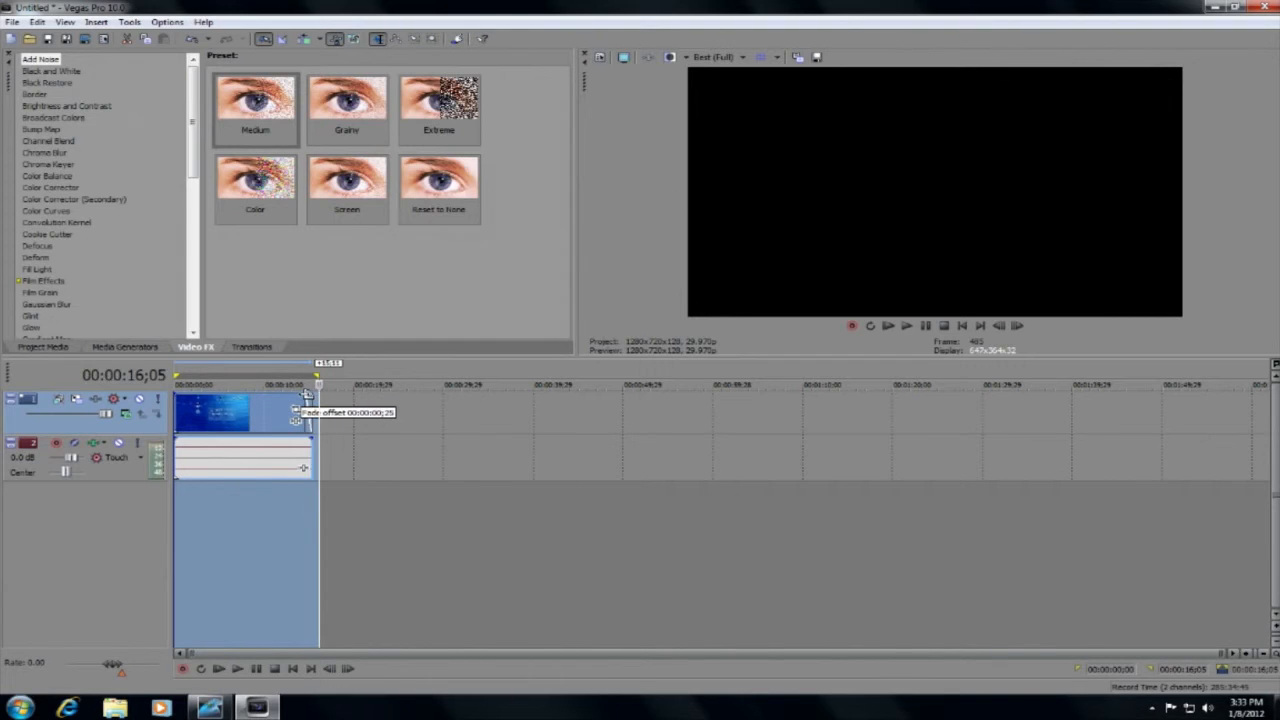
# Examine the video preview quality choices and the resolution options under Best.
pyautogui.click(713, 57)
pyautogui.click(713, 57)
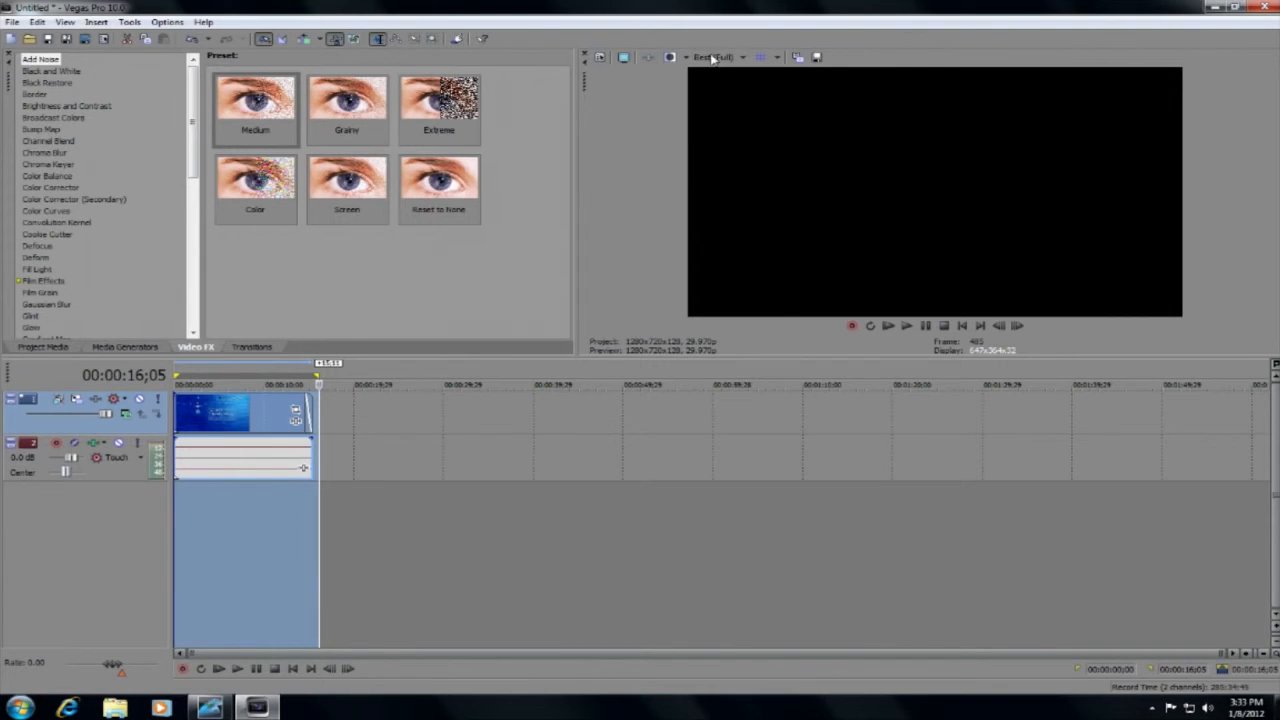
pyautogui.click(718, 58)
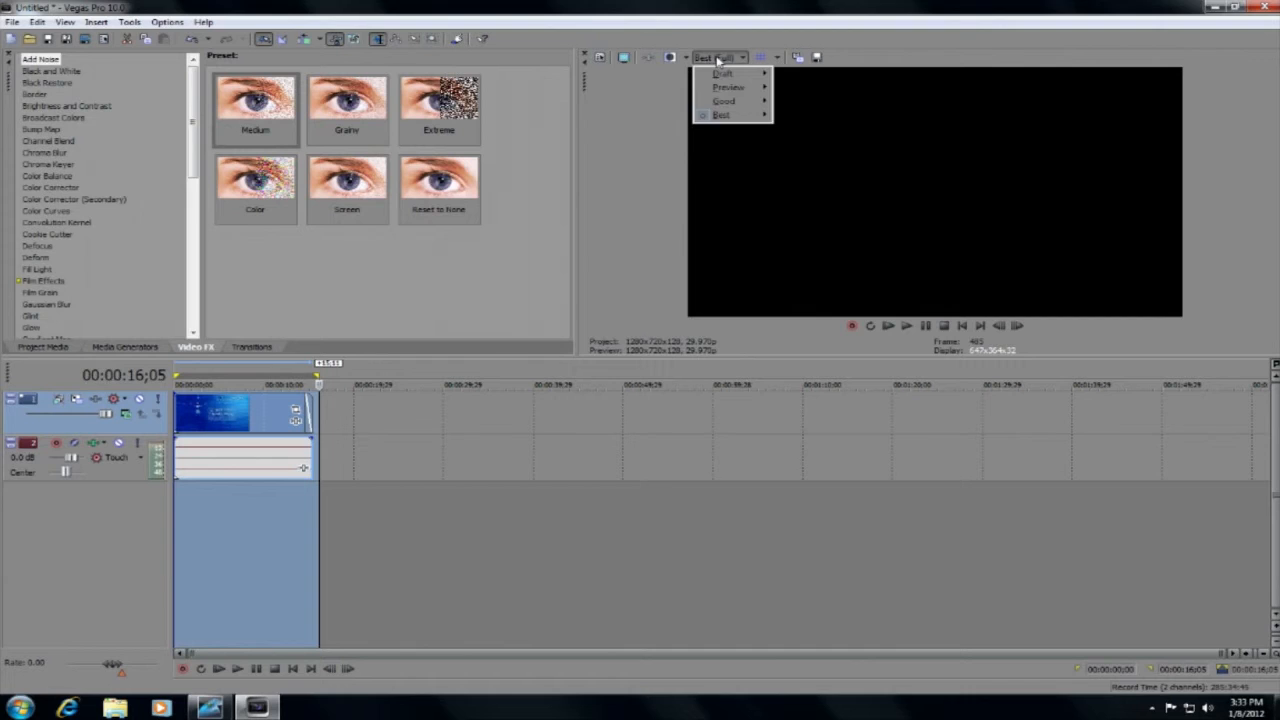
pyautogui.moveTo(727, 118)
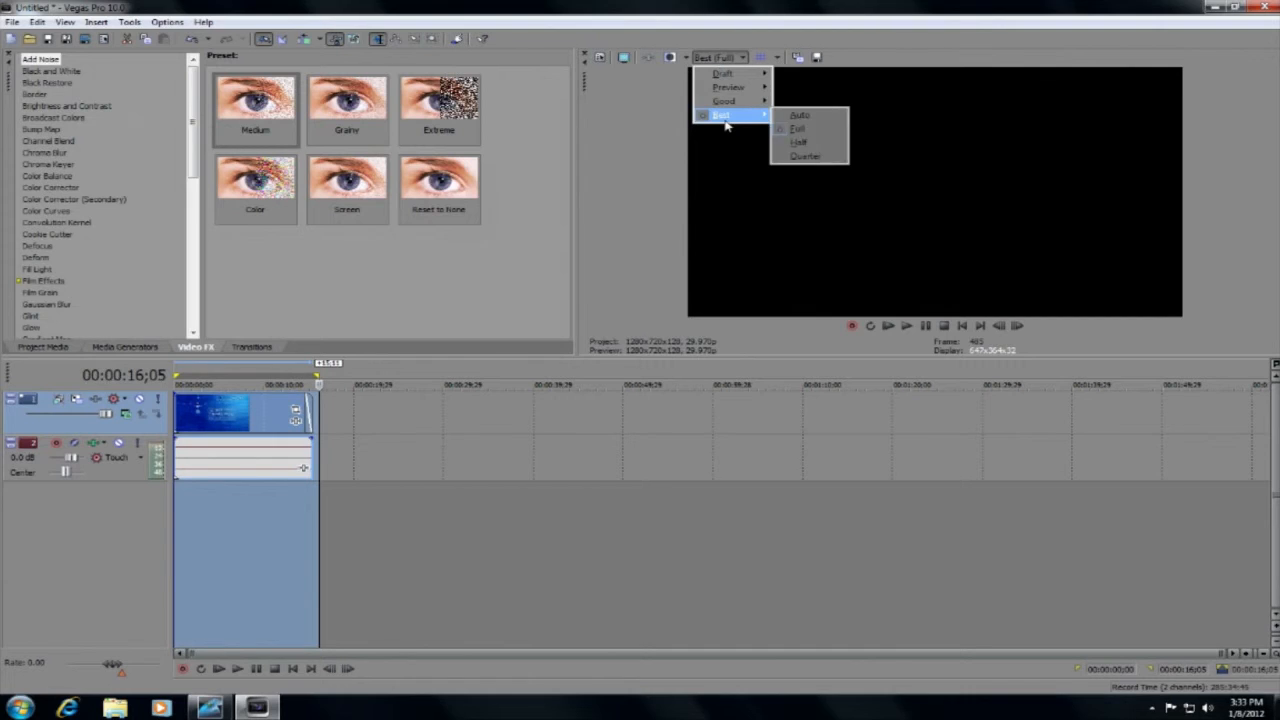
# Open the Render As settings and choose the Sony AVC format with the Internet 1280x720-30p template.
pyautogui.click(12, 21)
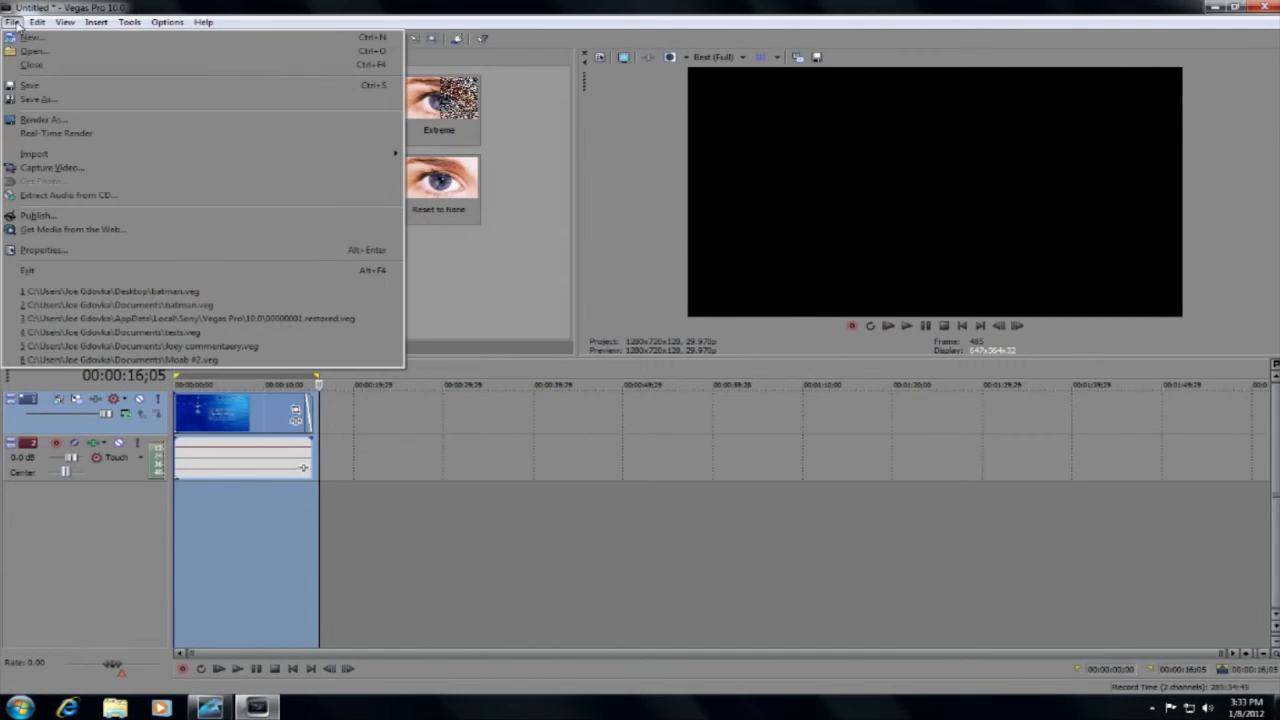
pyautogui.click(43, 120)
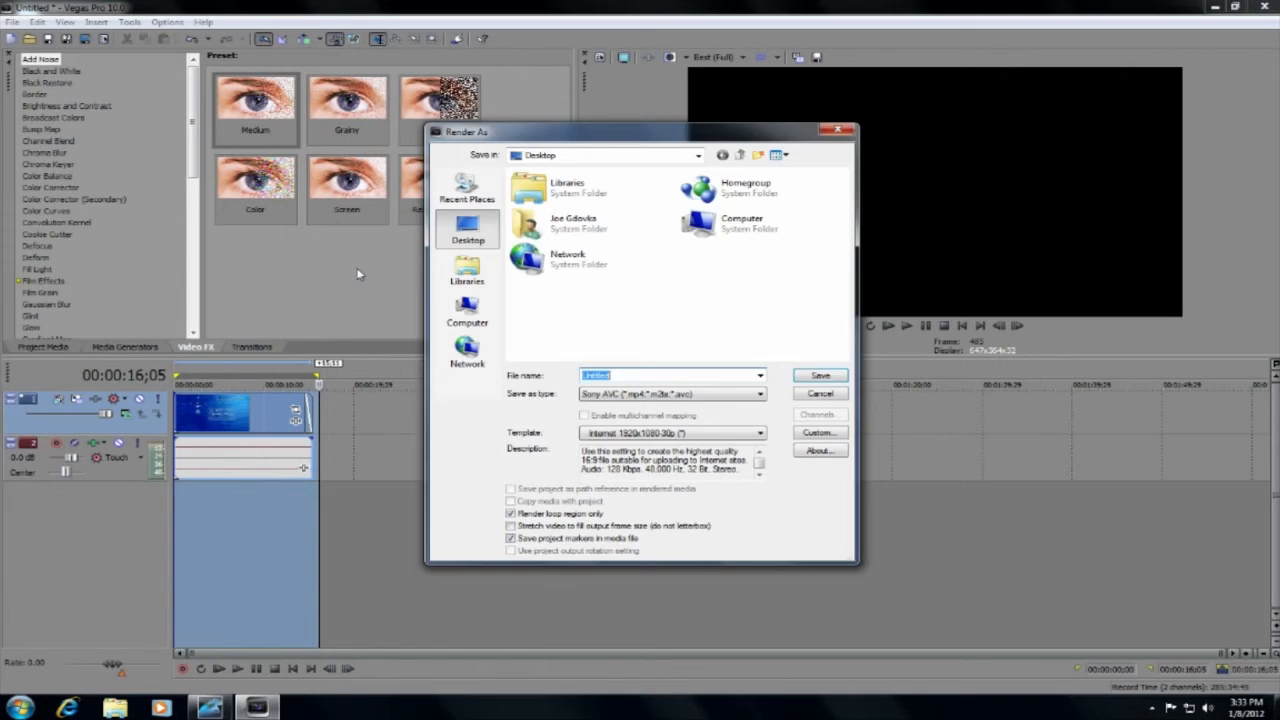
pyautogui.click(721, 397)
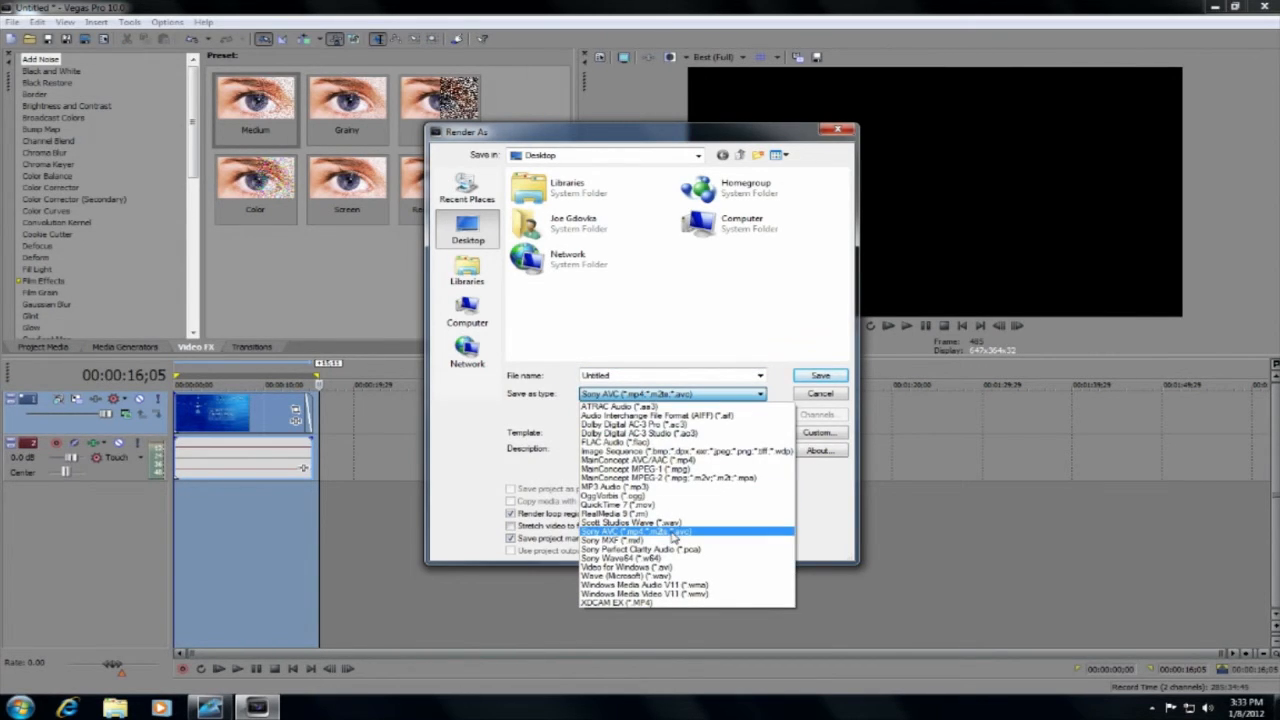
pyautogui.click(671, 533)
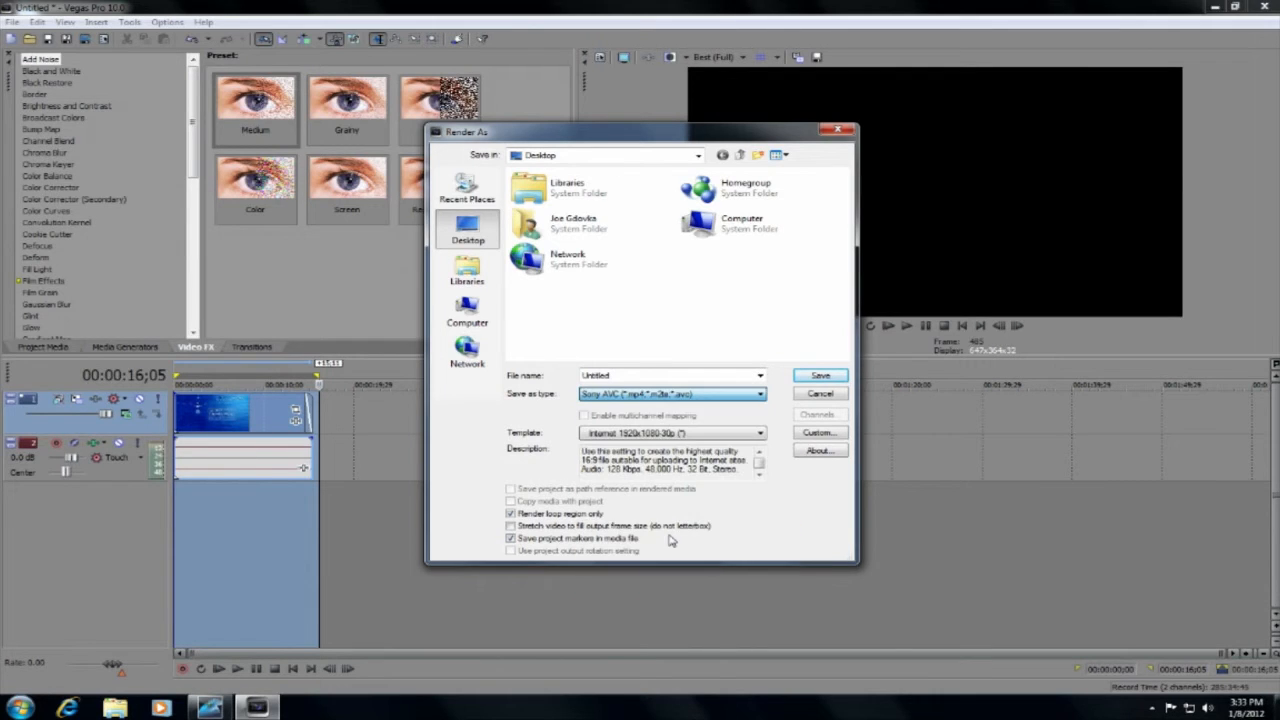
pyautogui.click(748, 434)
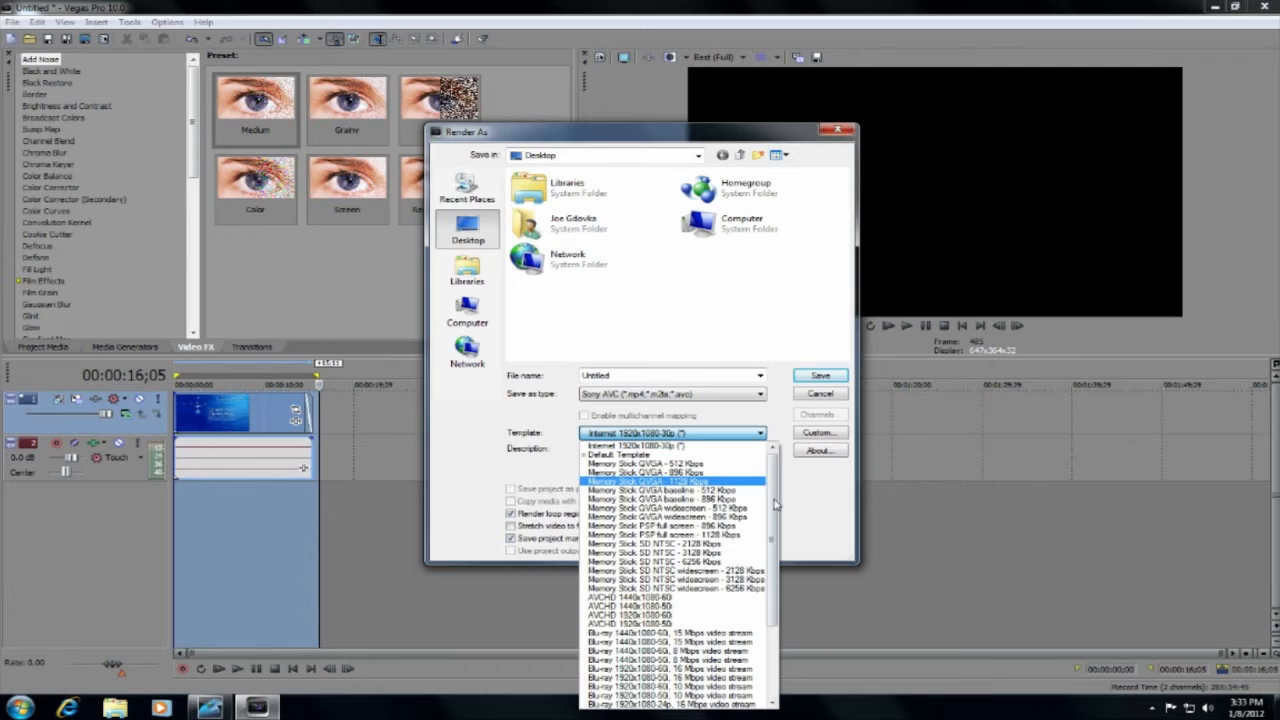
pyautogui.scroll(-4, 750, 600)
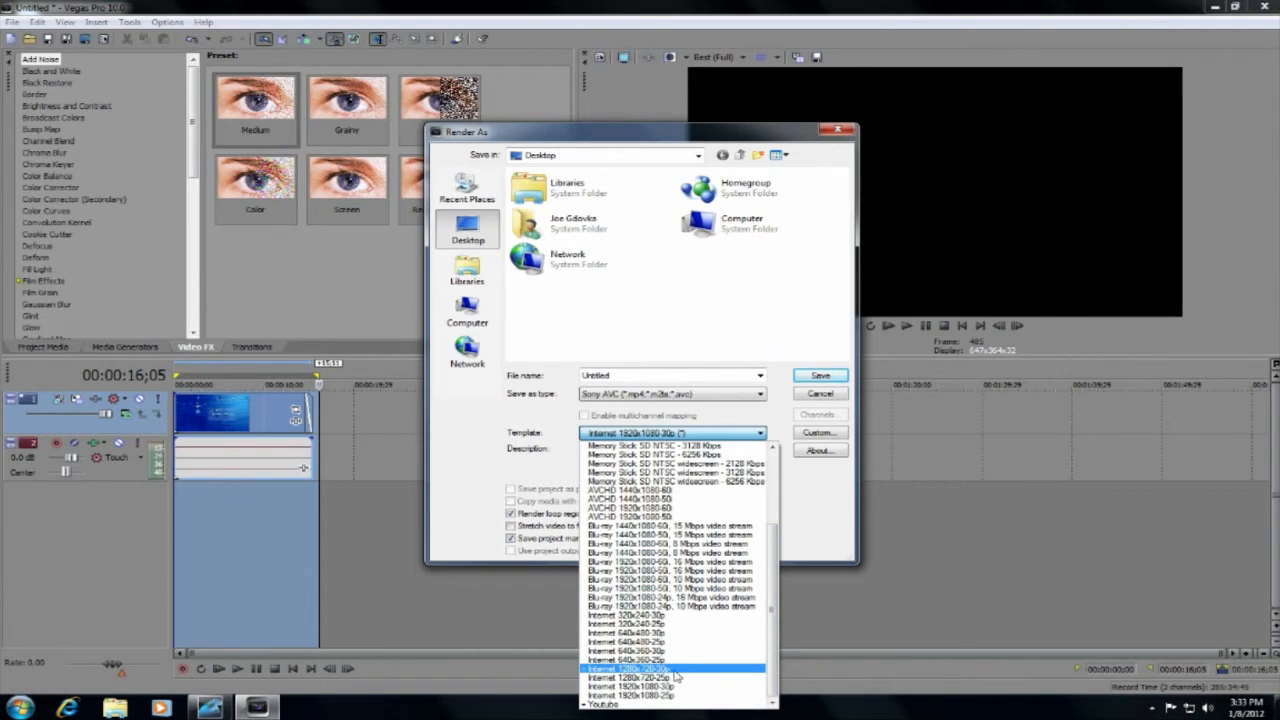
pyautogui.click(681, 669)
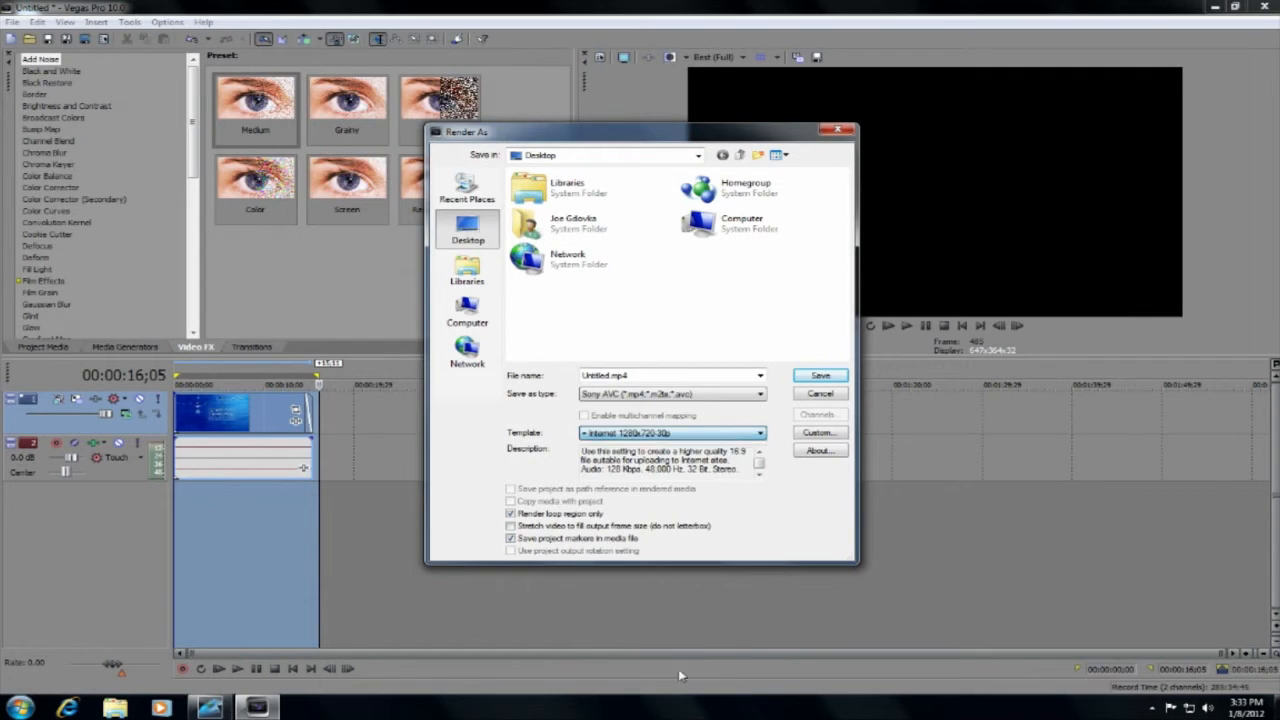
# Review the custom Sony AVC video settings, including frame rate and bit rate, and close Render As without rendering.
pyautogui.click(818, 432)
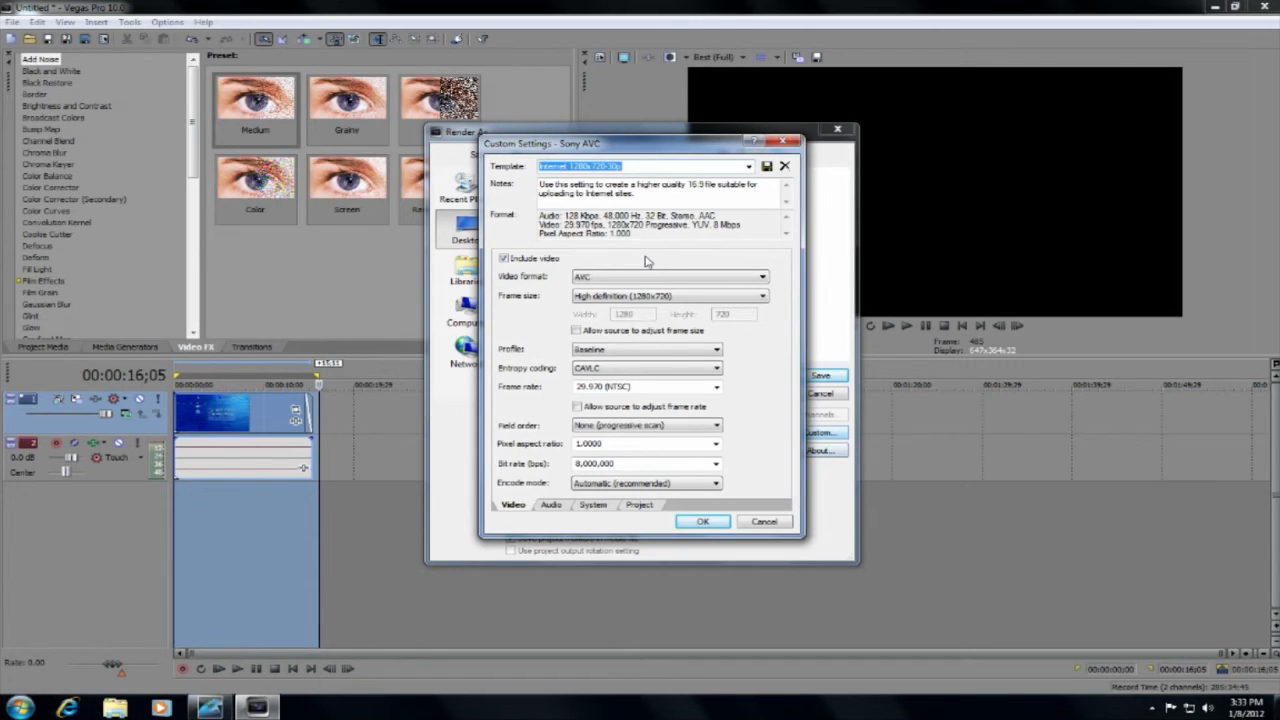
pyautogui.click(642, 386)
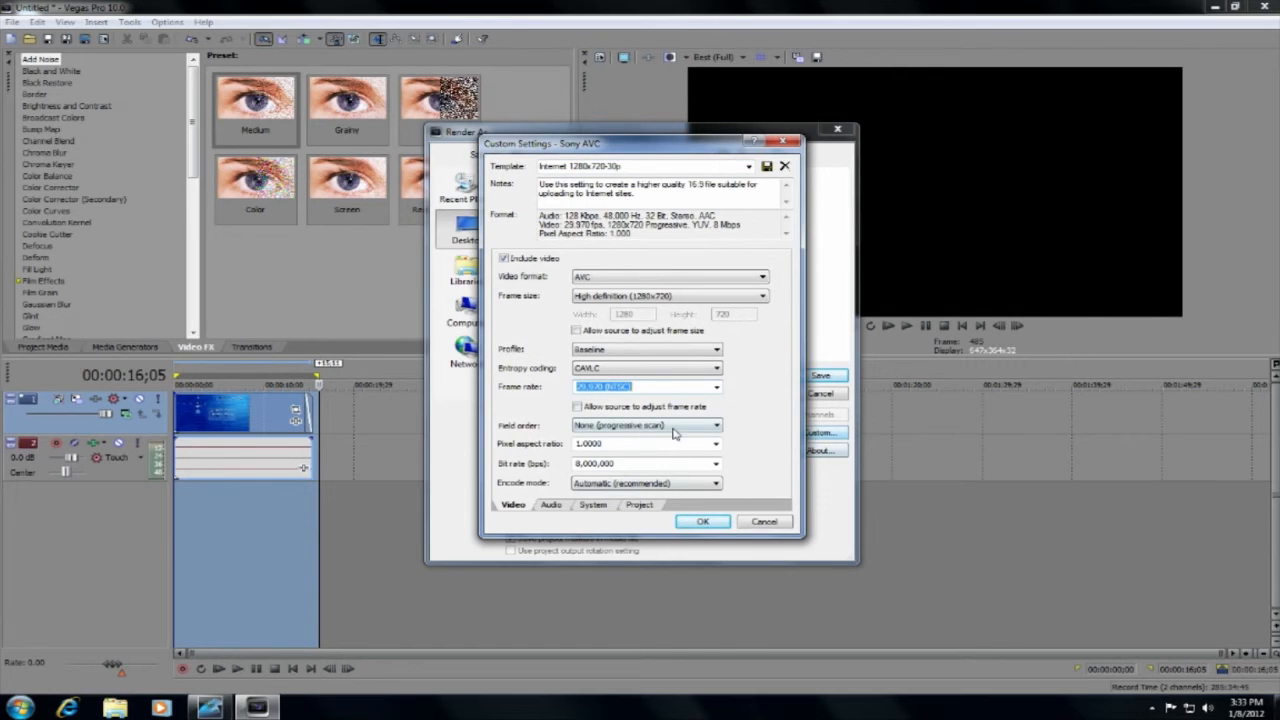
pyautogui.click(703, 521)
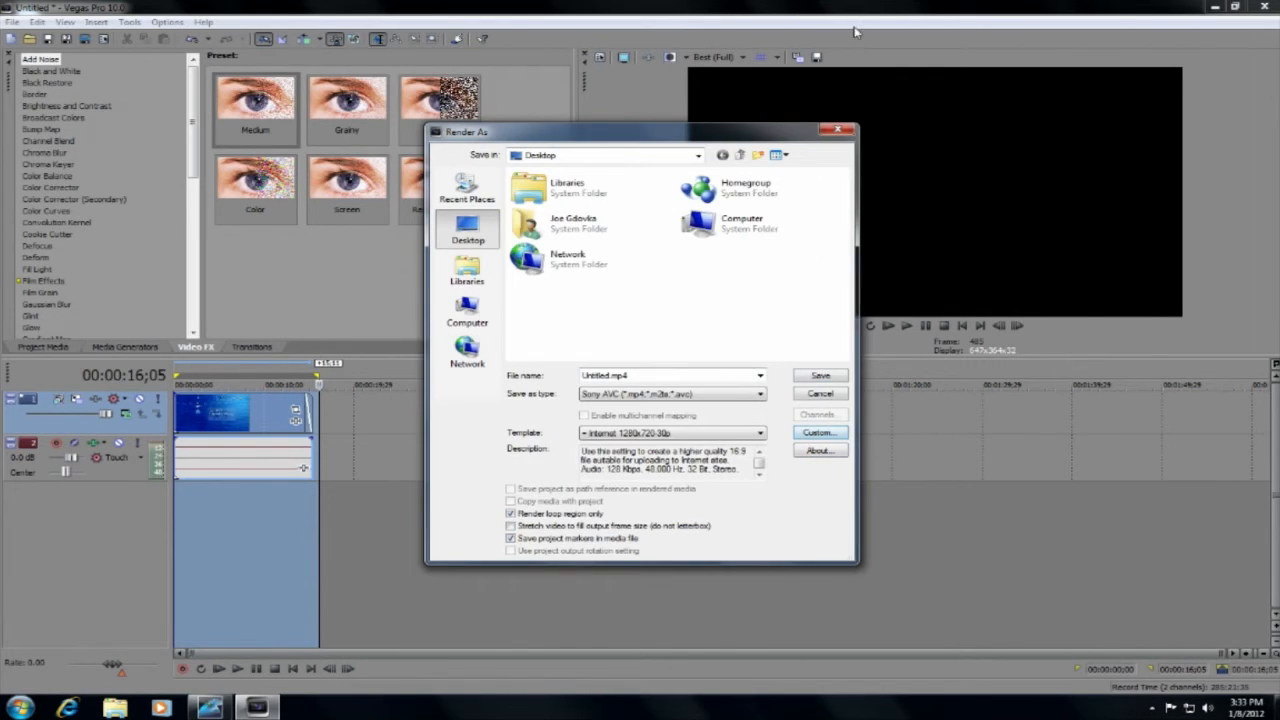
pyautogui.click(838, 131)
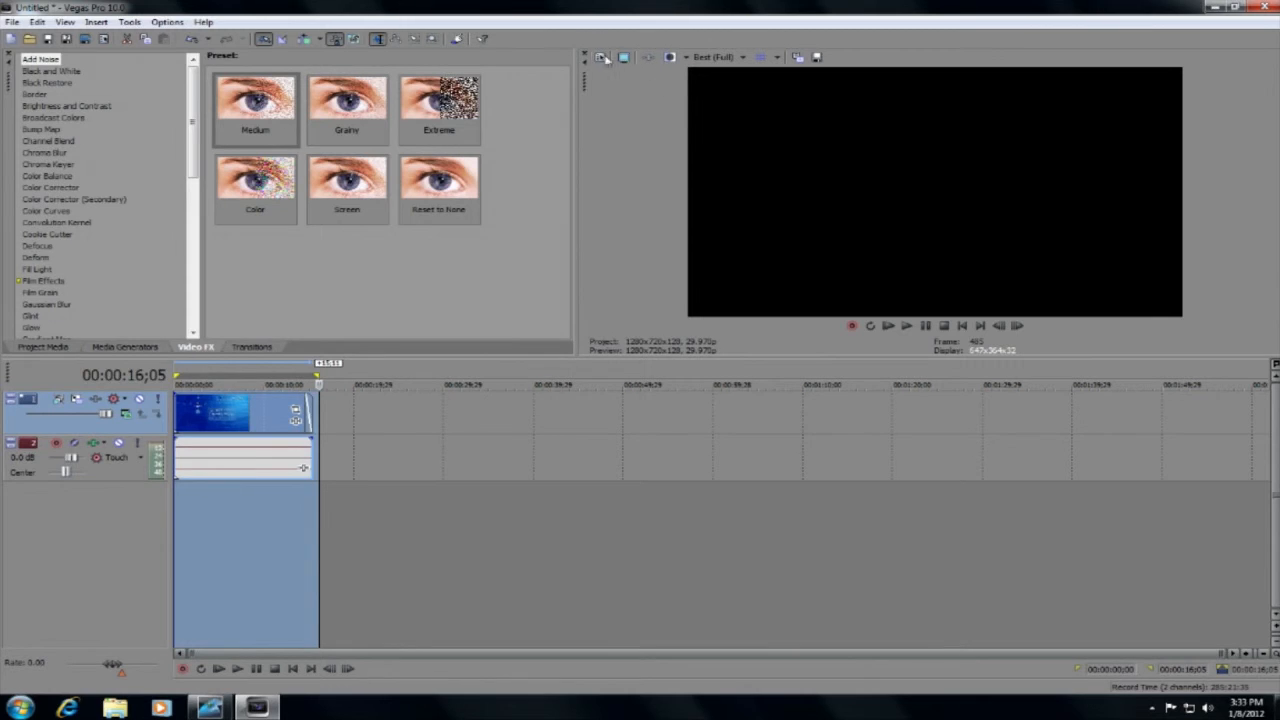
# In the project's video properties, enable starting all new projects with the current settings and apply the change.
pyautogui.click(599, 58)
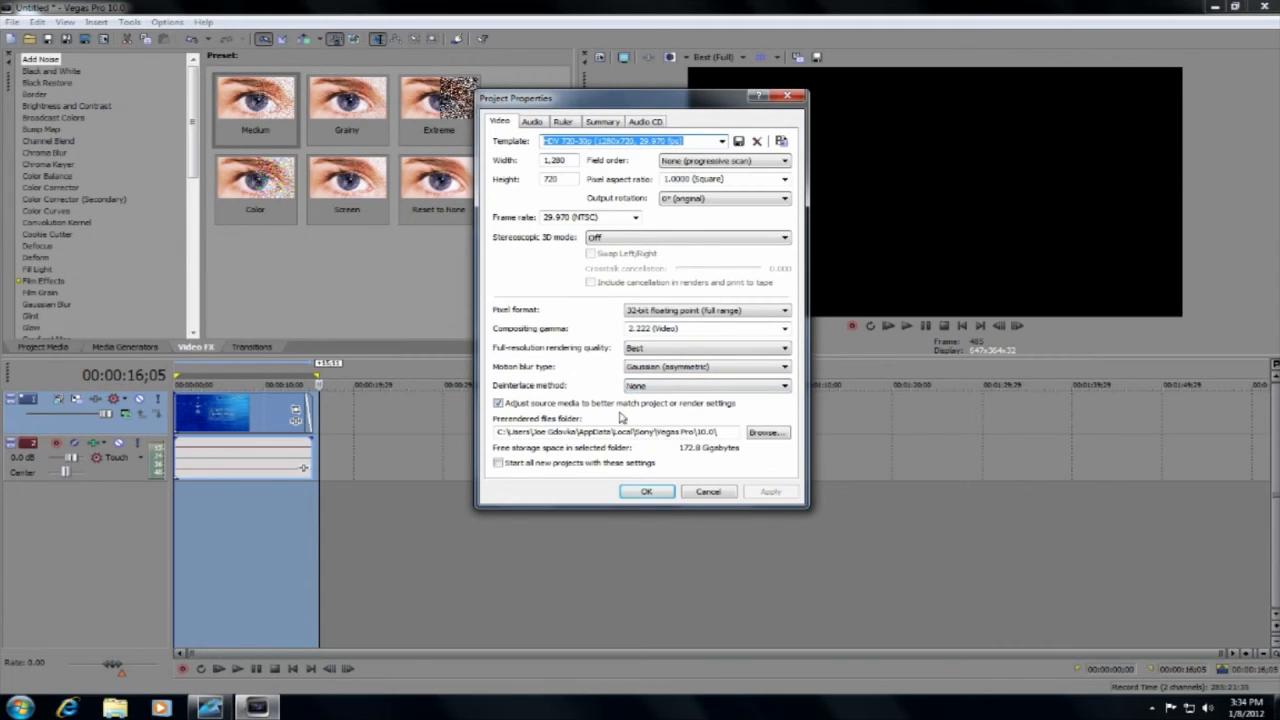
pyautogui.click(498, 465)
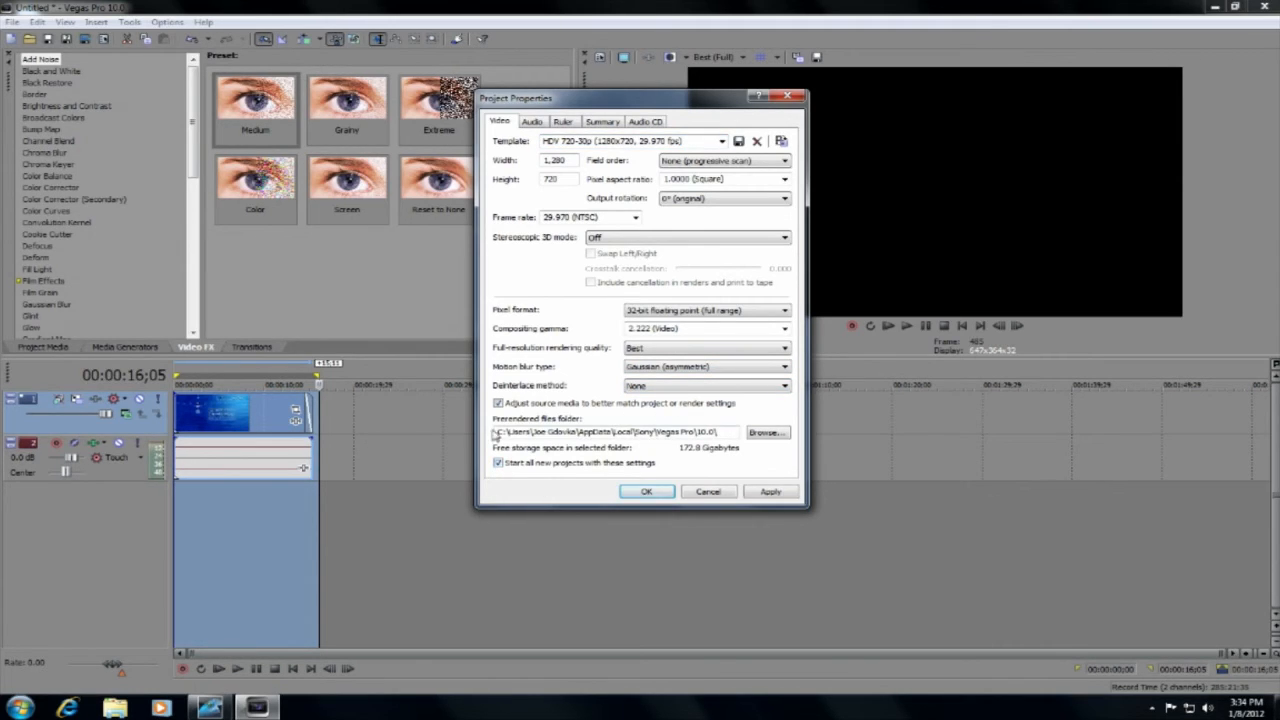
pyautogui.click(786, 495)
pyautogui.click(643, 492)
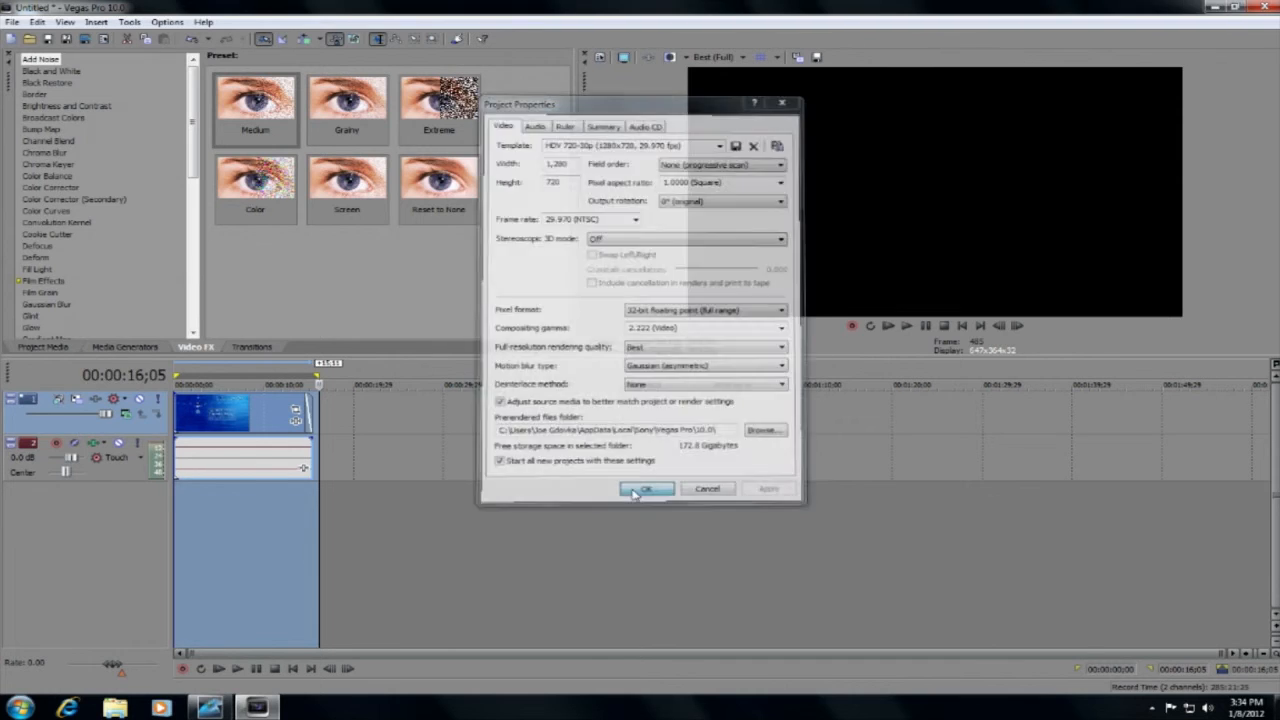
# Render the selected timeline region to the desktop as a Sony AVC file named "test for youthe".
pyautogui.click(12, 21)
pyautogui.click(68, 121)
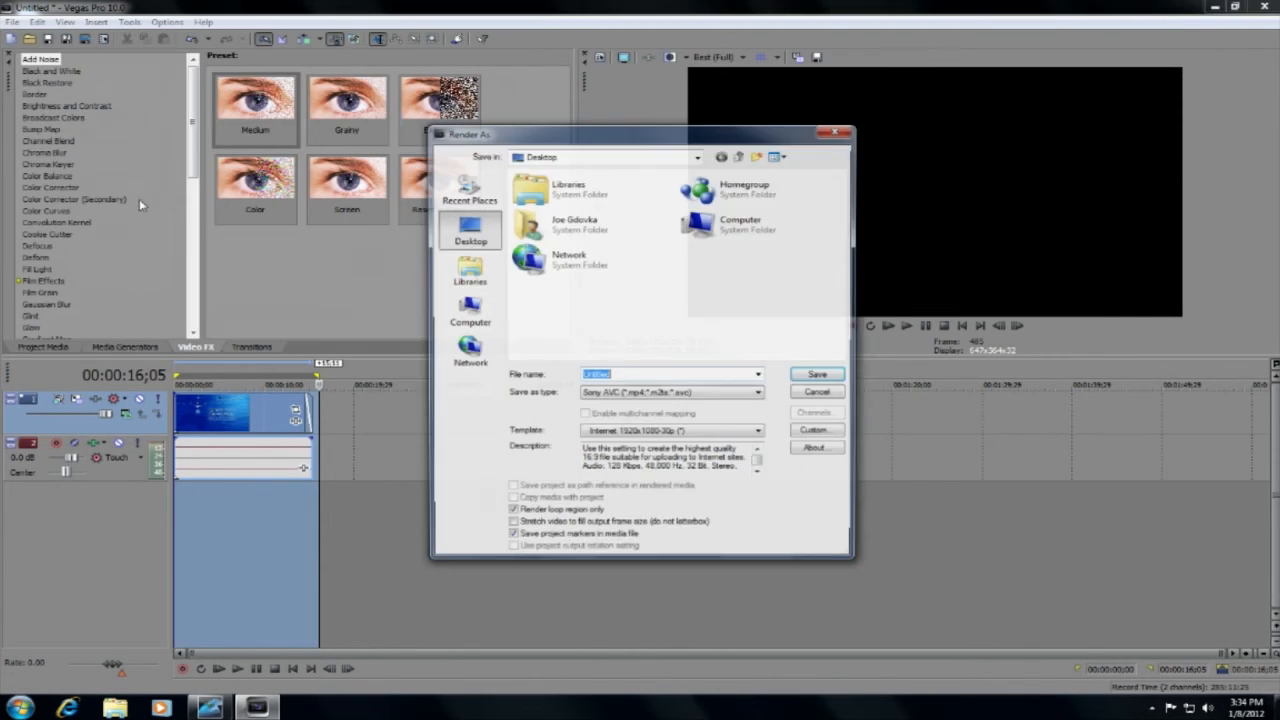
pyautogui.press('BackSpace')
pyautogui.write('test for youtube')
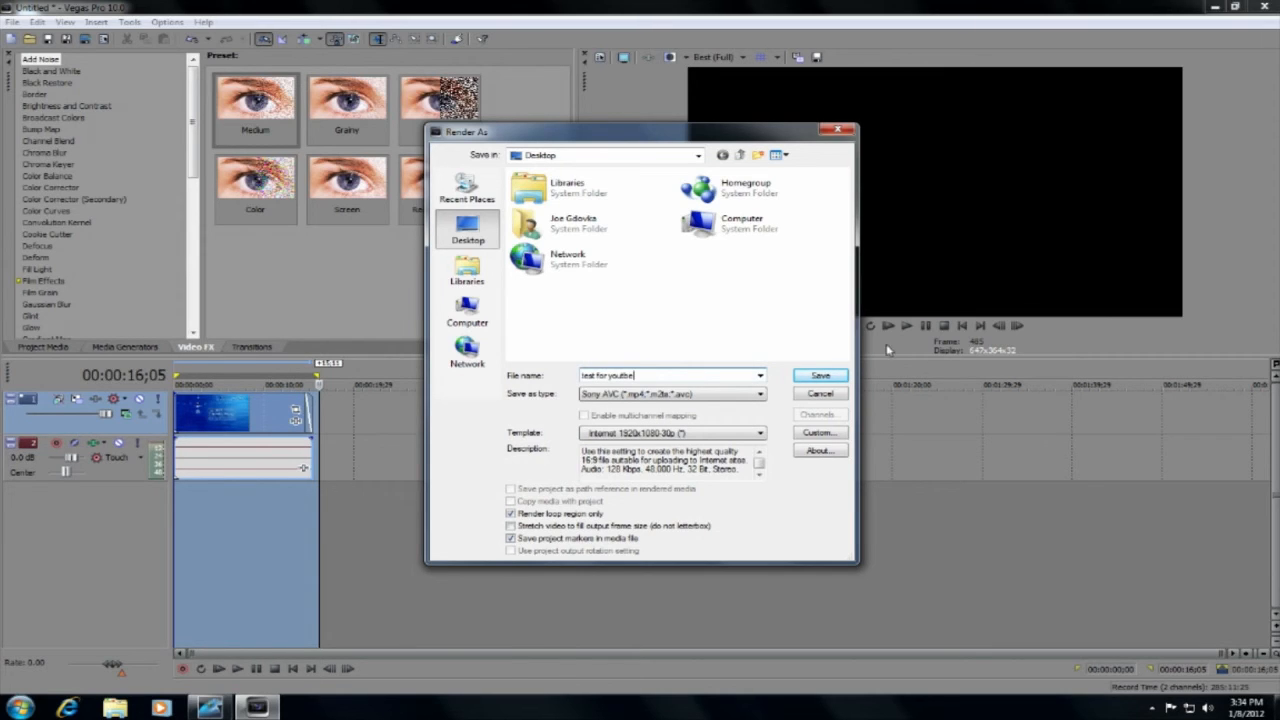
pyautogui.click(819, 376)
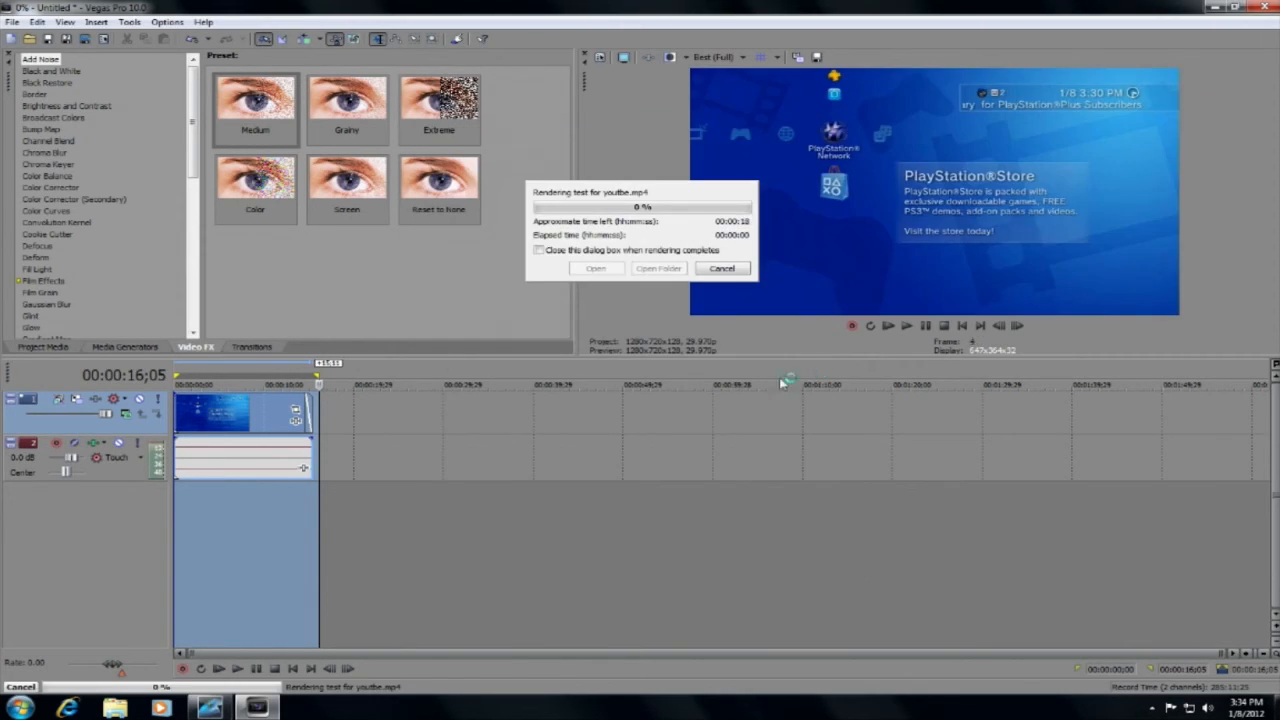